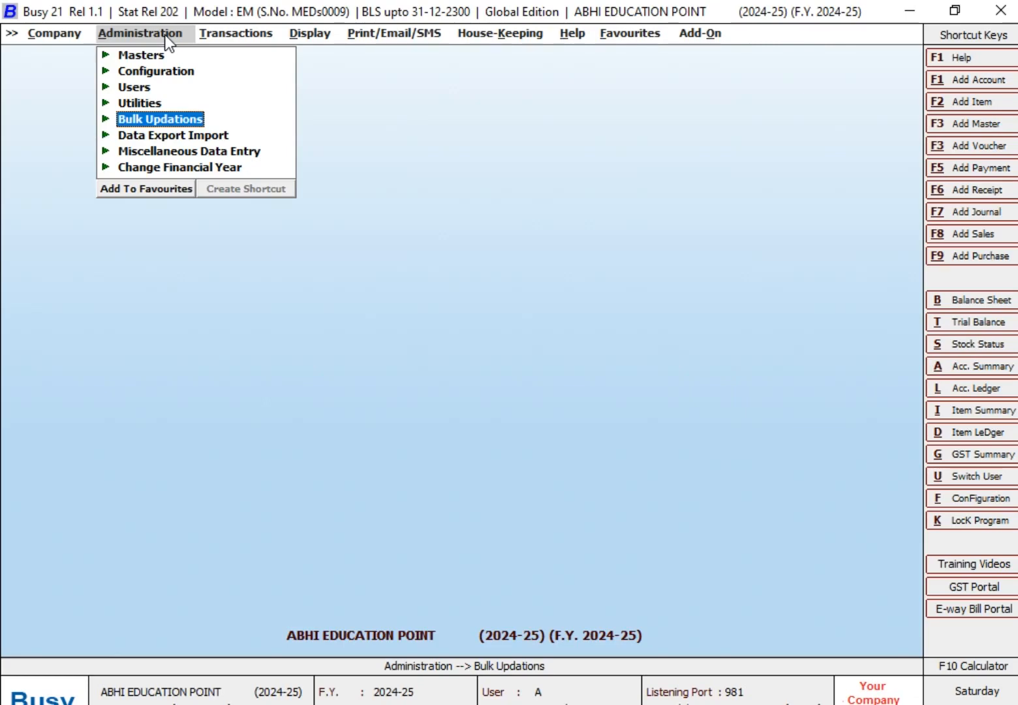
Open the list of account masters
{"action": "key", "text": "Up"}
{"action": "key", "text": "Up"}
{"action": "key", "text": "Up"}
{"action": "key", "text": "Up"}
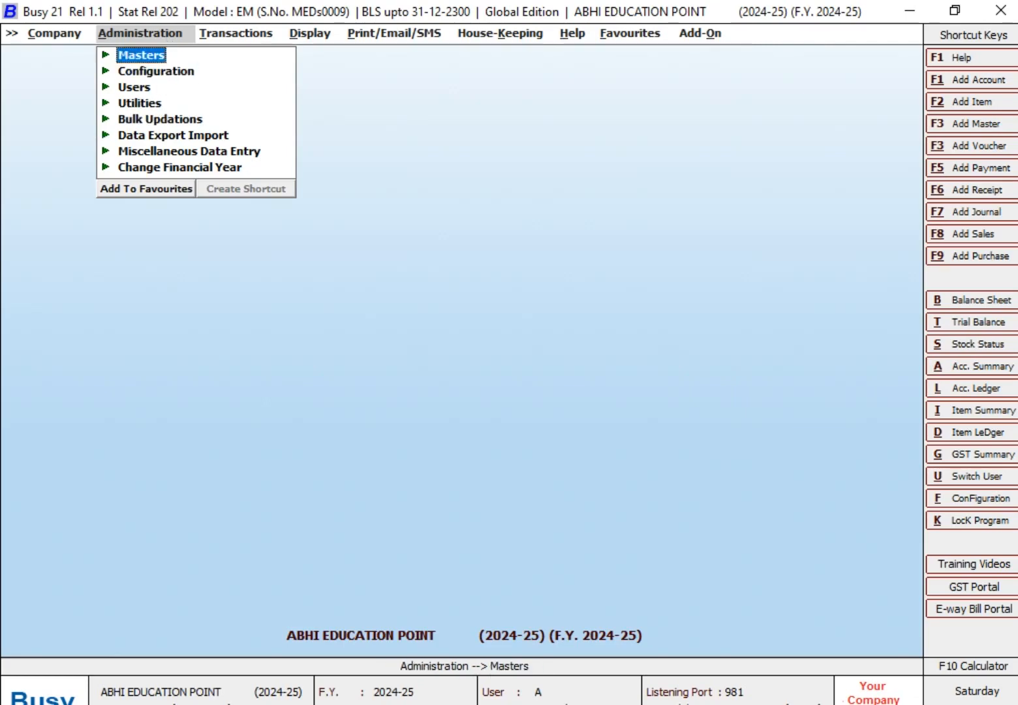
{"action": "key", "text": "Return"}
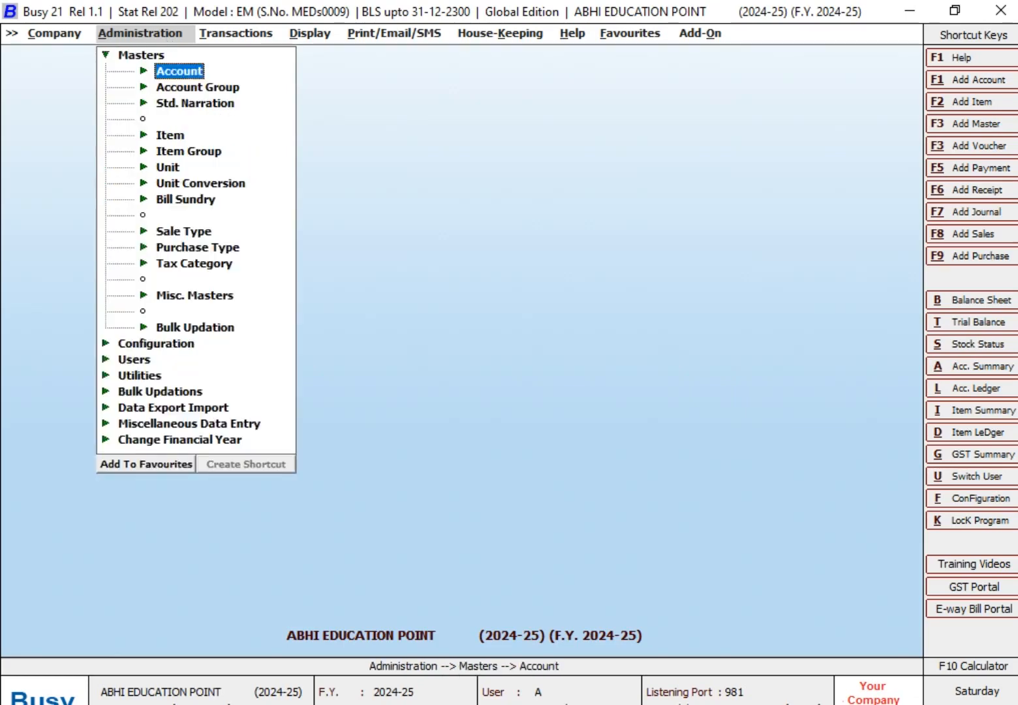
{"action": "key", "text": "Return"}
{"action": "key", "text": "Down"}
{"action": "key", "text": "Down"}
{"action": "key", "text": "Return"}
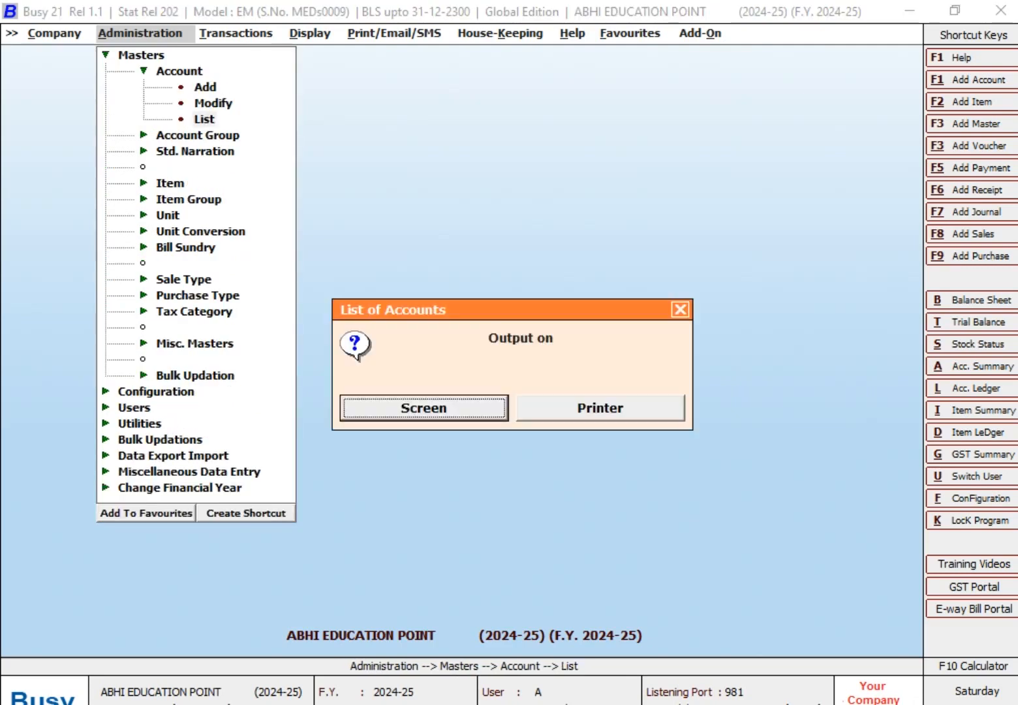
Show the list of accounts on screen in standard format for the Sundry Debtors group
{"action": "key", "text": "Return"}
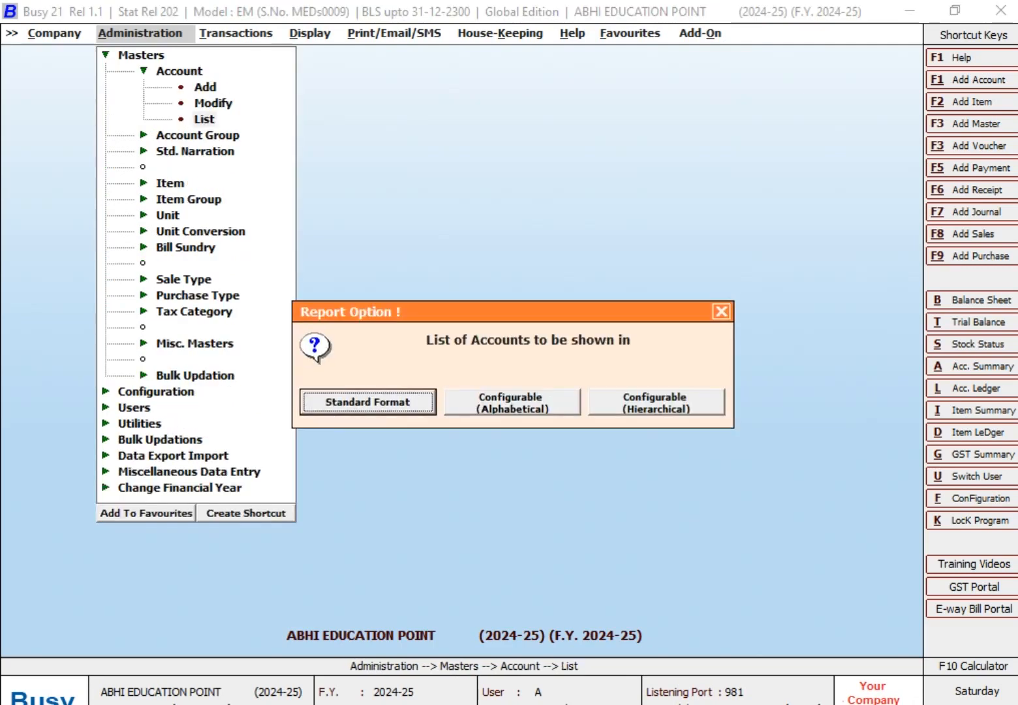
{"action": "key", "text": "Return"}
{"action": "key", "text": "Right"}
{"action": "key", "text": "Return"}
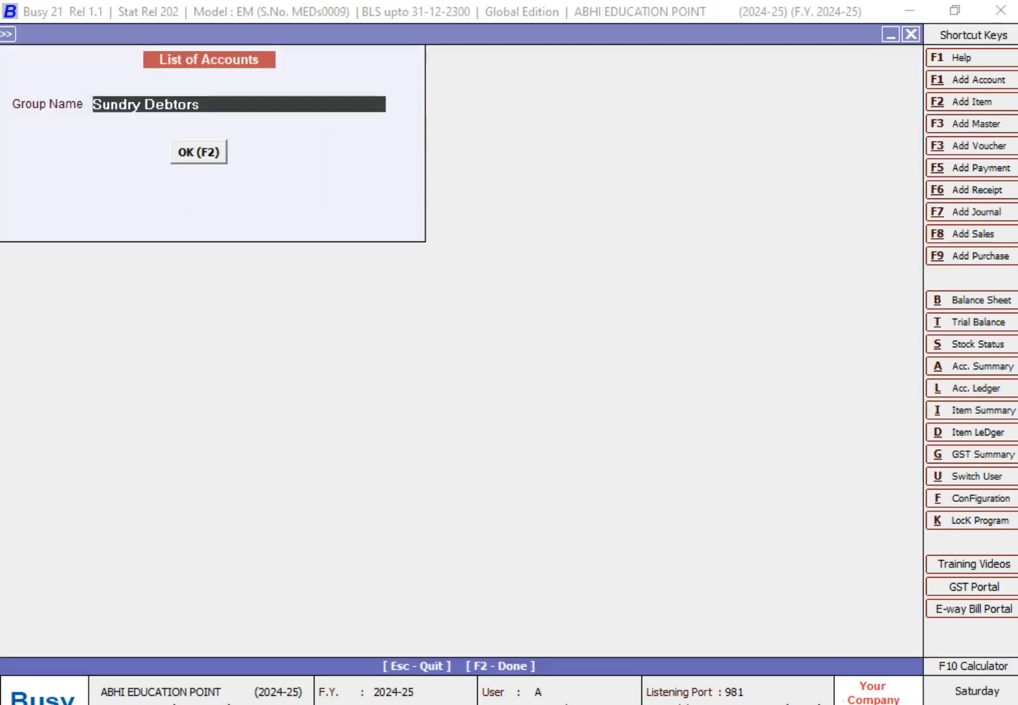
{"action": "key", "text": "Return"}
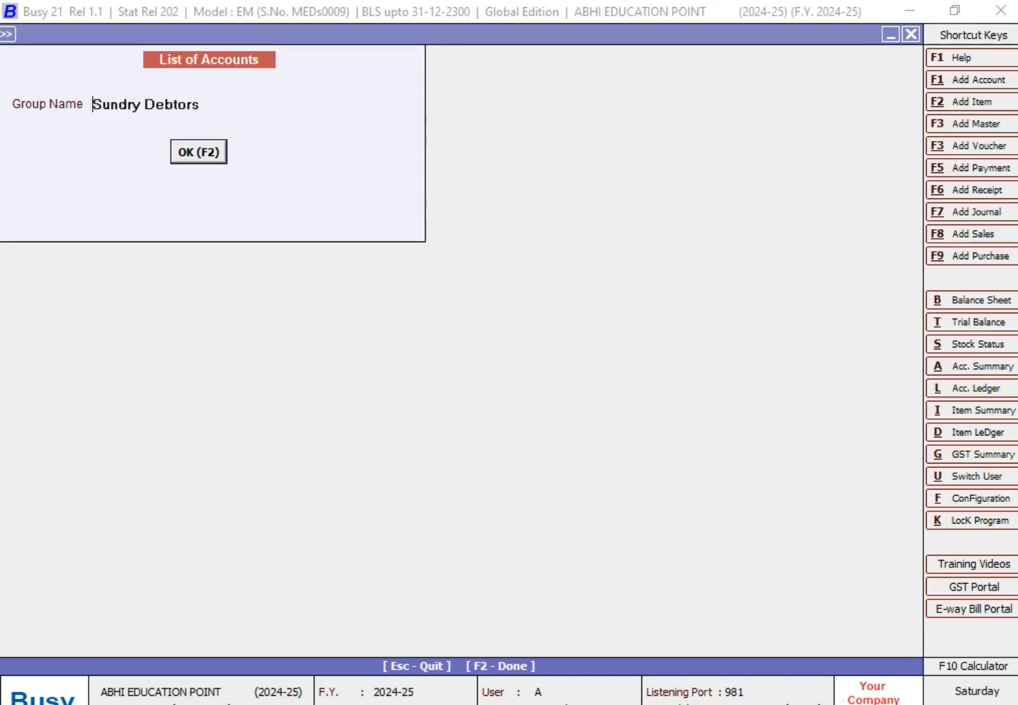
{"action": "key", "text": "Return"}
Examine the sales parties in the Sundry Debtors list and their opening balances
{"action": "key", "text": "Down"}
{"action": "key", "text": "Down"}
{"action": "key", "text": "Down"}
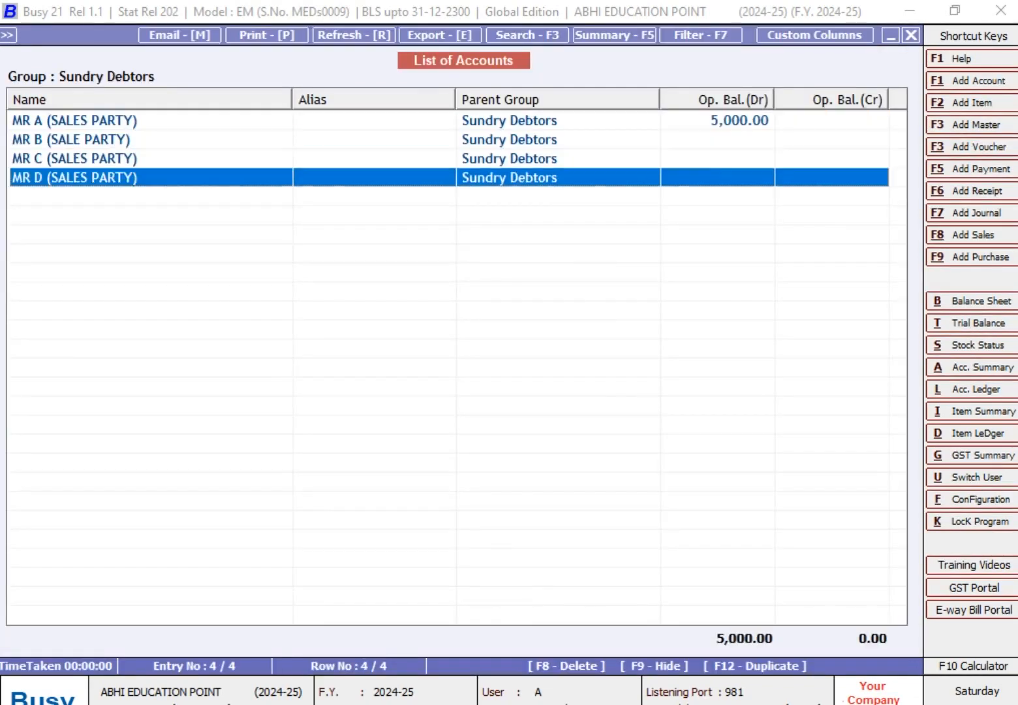
{"action": "key", "text": "Up"}
{"action": "key", "text": "Up"}
{"action": "key", "text": "Up"}
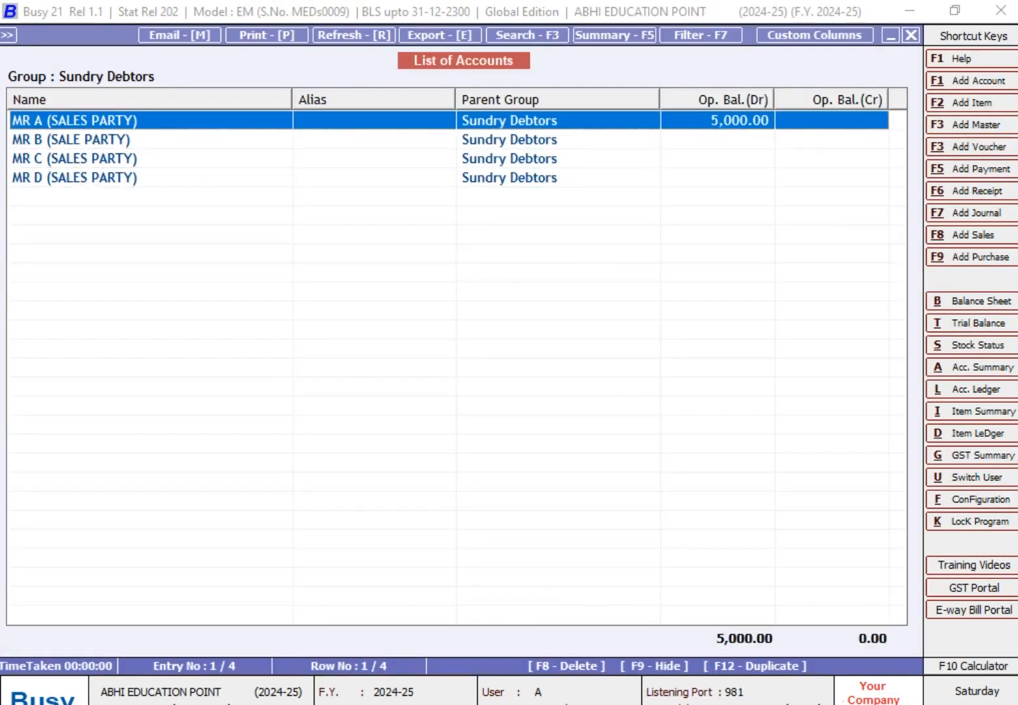
{"action": "key", "text": "Down"}
{"action": "key", "text": "Down"}
{"action": "key", "text": "Down"}
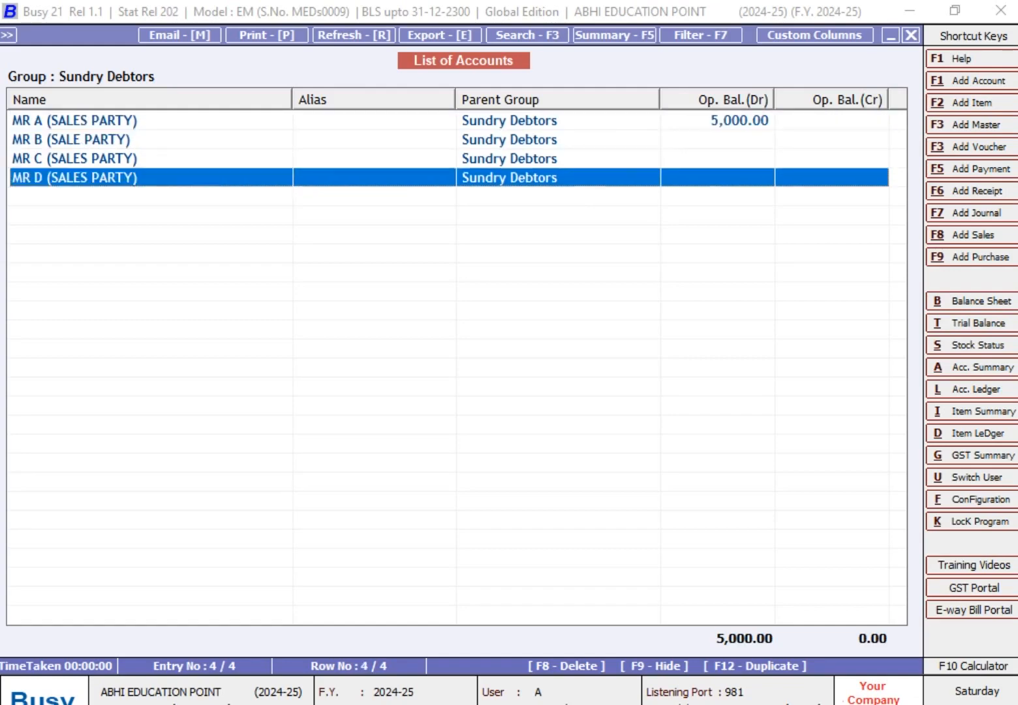
{"action": "key", "text": "Up"}
{"action": "key", "text": "Up"}
{"action": "key", "text": "Up"}
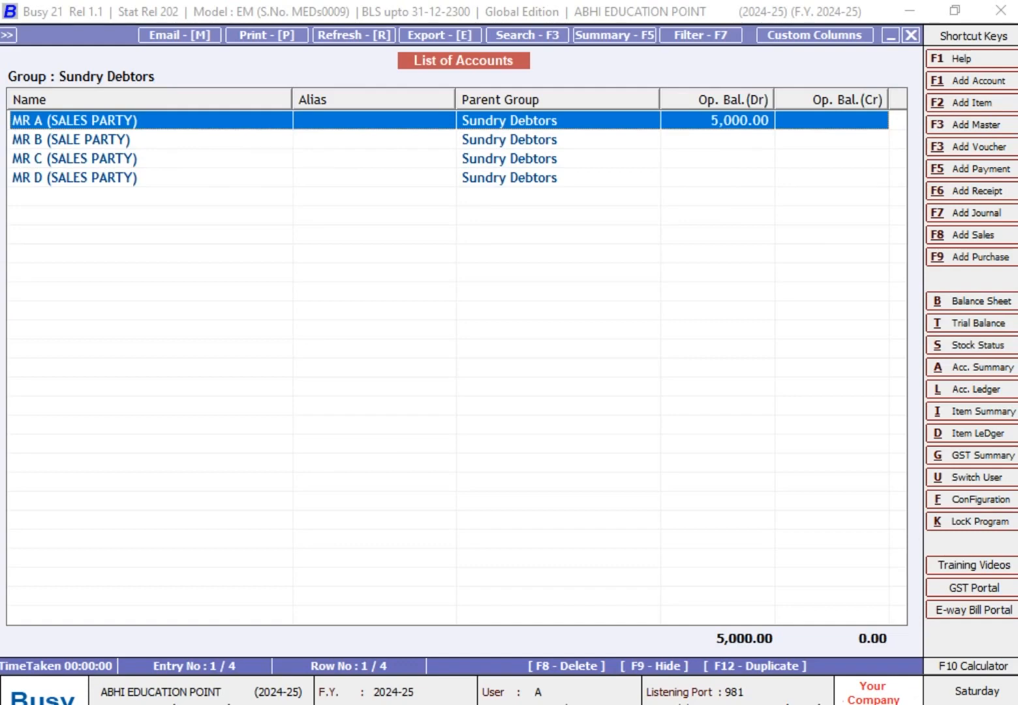
Review the account master of MR A (SALES PARTY), return to the remaining parties and close the list of accounts
{"action": "key", "text": "Return"}
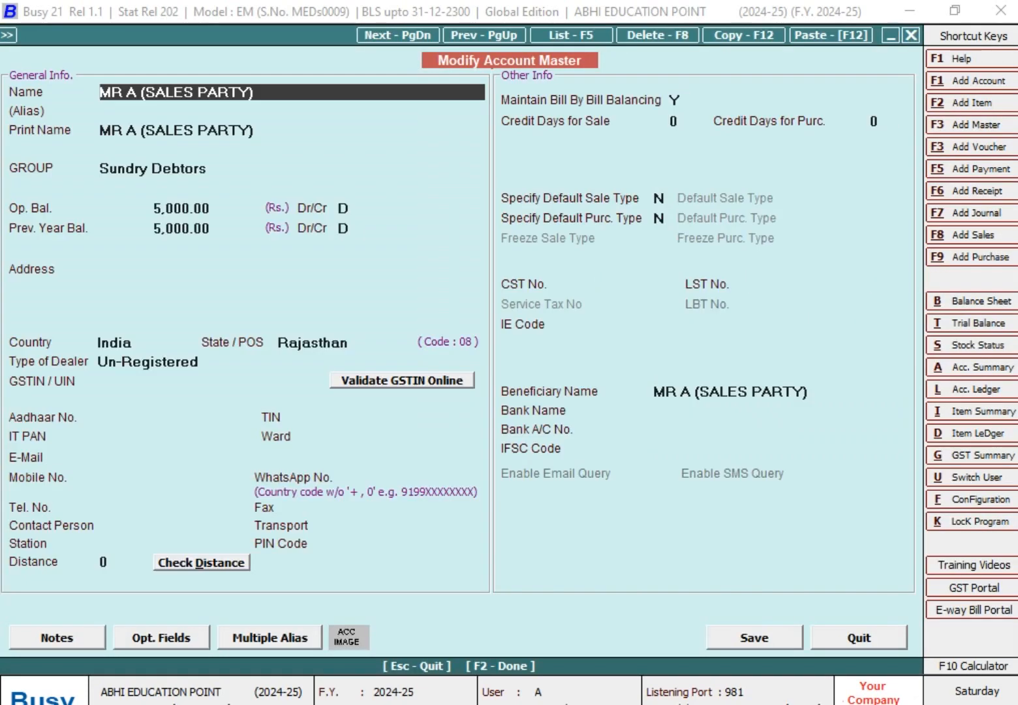
{"action": "key", "text": "Escape"}
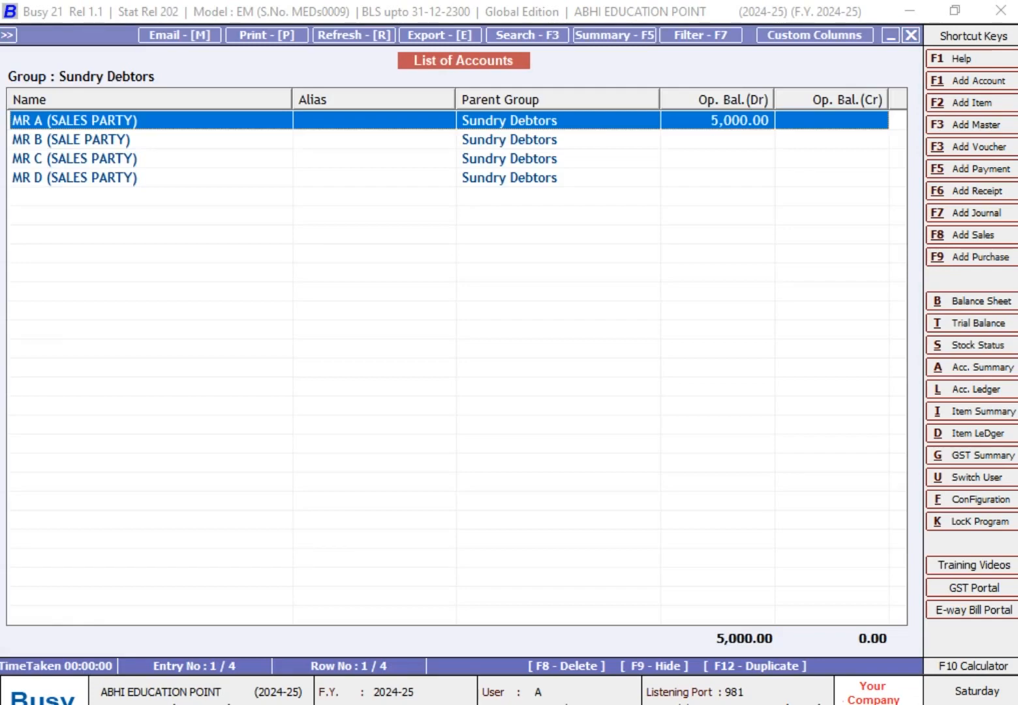
{"action": "key", "text": "Down"}
{"action": "key", "text": "Down"}
{"action": "key", "text": "Down"}
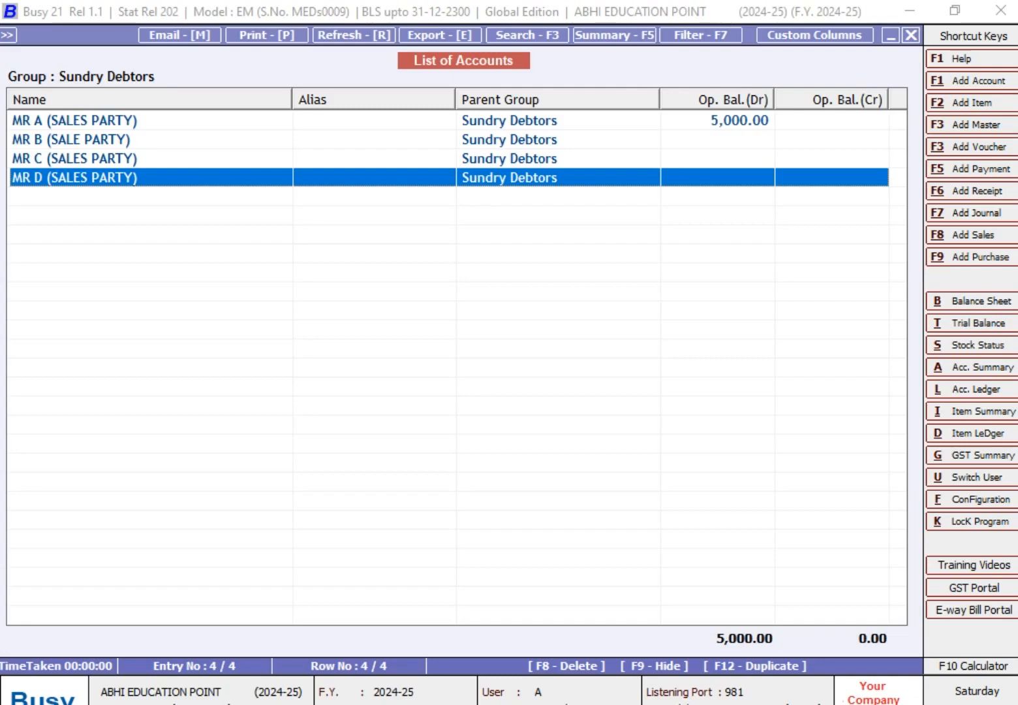
{"action": "key", "text": "Escape"}
{"action": "key", "text": "Escape"}
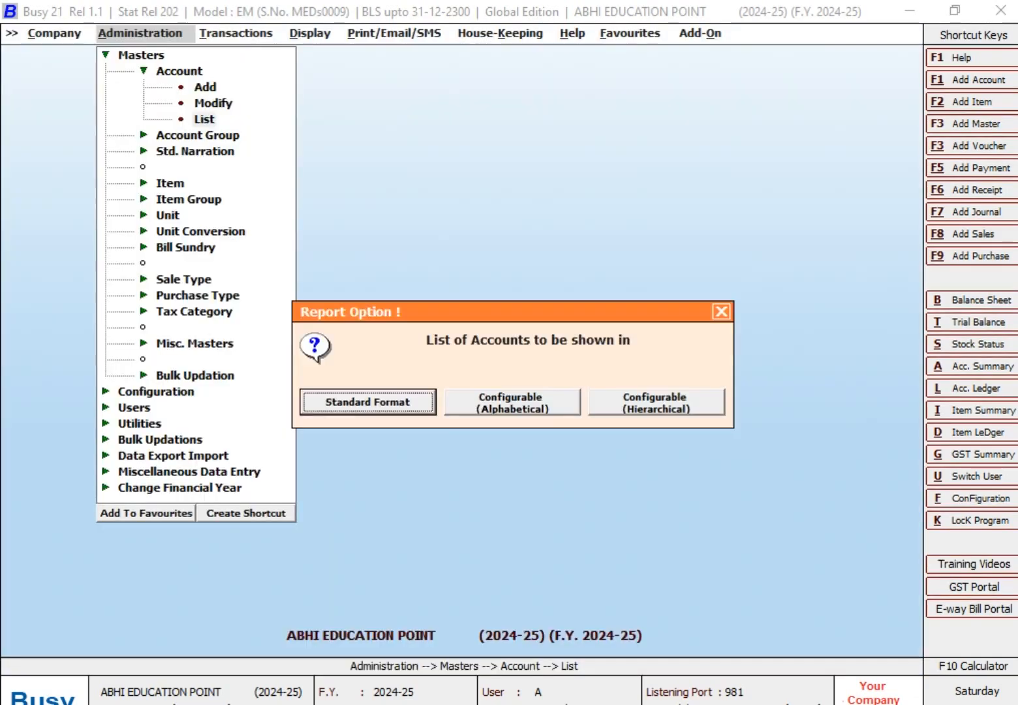
{"action": "key", "text": "Escape"}
Open the Sales Register from the standard account registers
{"action": "key", "text": "Right"}
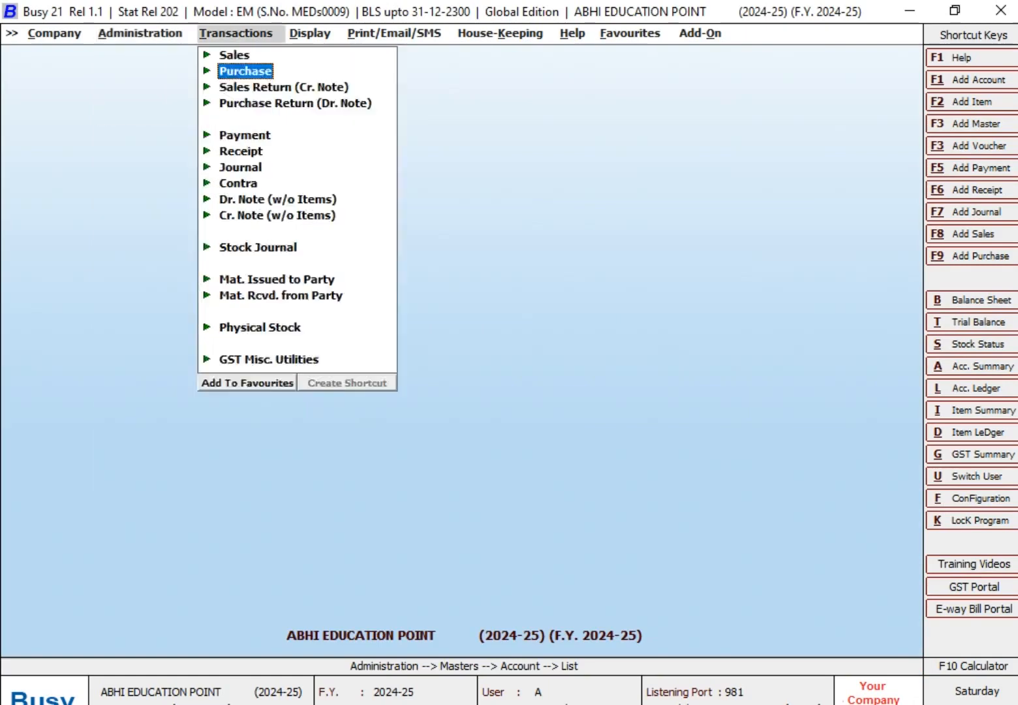
{"action": "key", "text": "Right"}
{"action": "key", "text": "Return"}
{"action": "key", "text": "Down"}
{"action": "key", "text": "Down"}
{"action": "key", "text": "Down"}
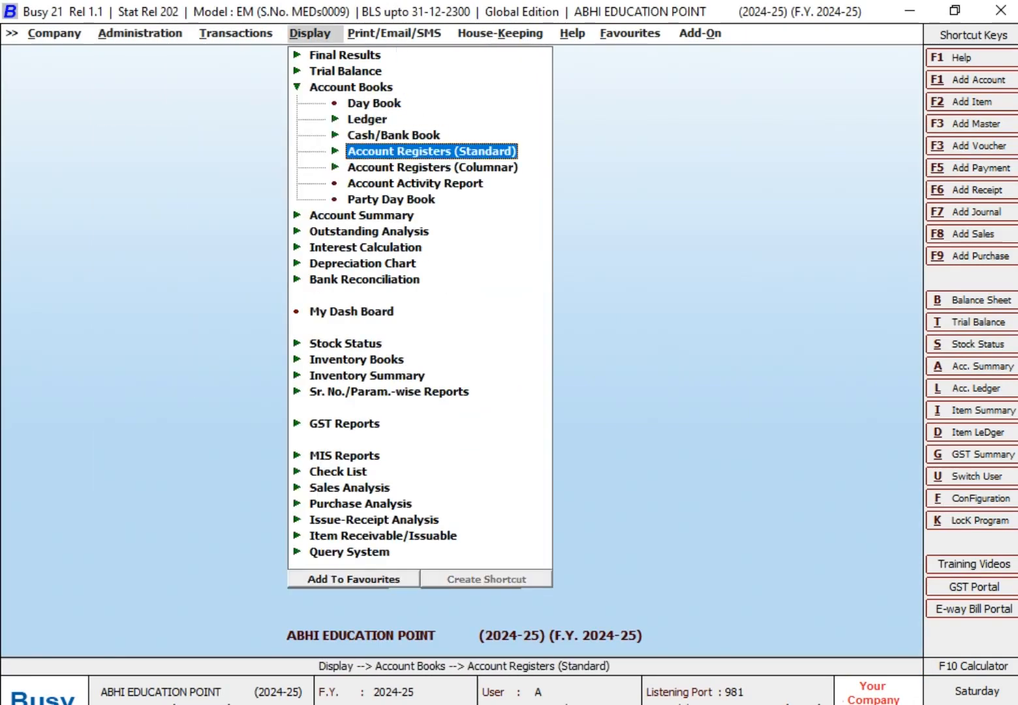
{"action": "key", "text": "Return"}
{"action": "key", "text": "Return"}
{"action": "key", "text": "Return"}
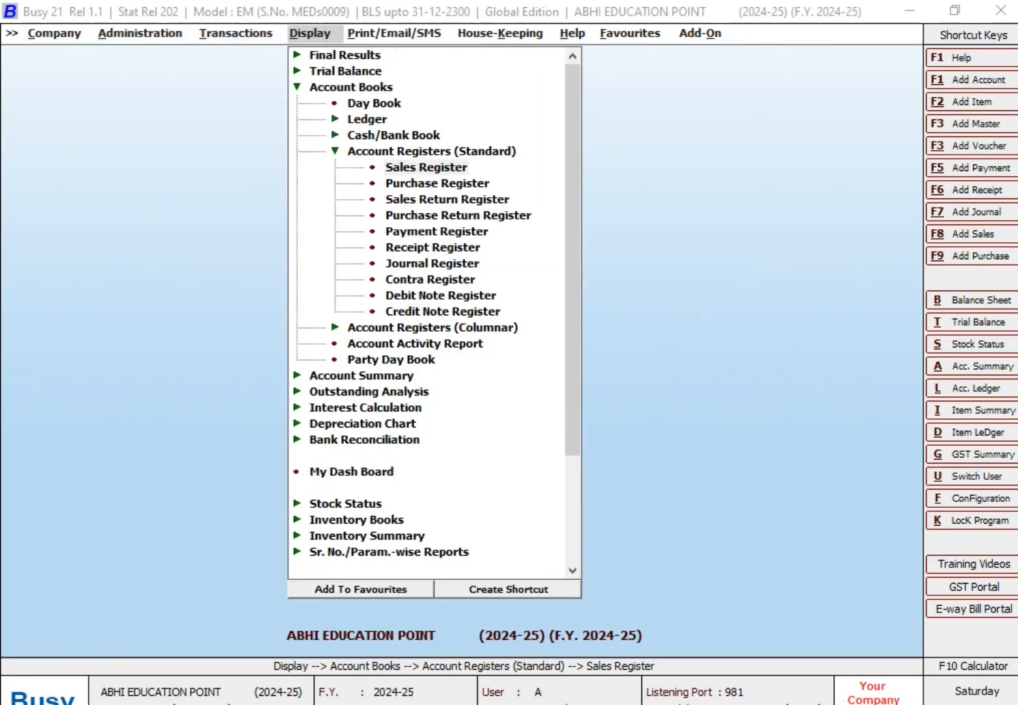
Generate the Sales Register for all voucher series from 01-04-2024 to 31-03-2025, review its entries and close it
{"action": "key", "text": "Return"}
{"action": "key", "text": "Return"}
{"action": "type", "text": "31-3"}
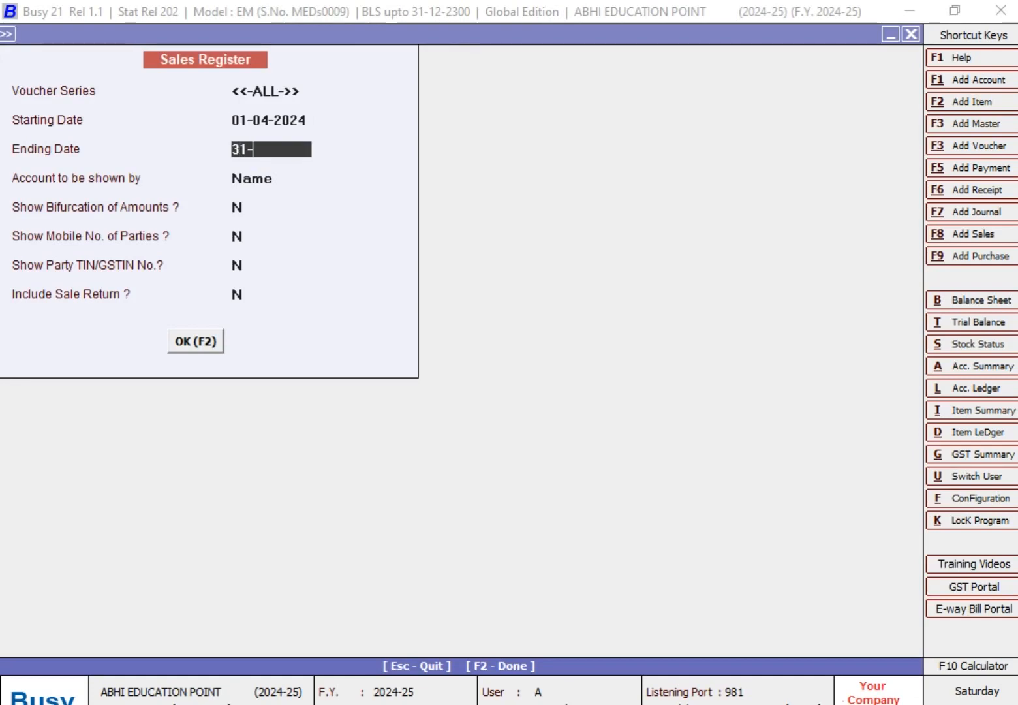
{"action": "key", "text": "Return"}
{"action": "key", "text": "Return"}
{"action": "key", "text": "F2"}
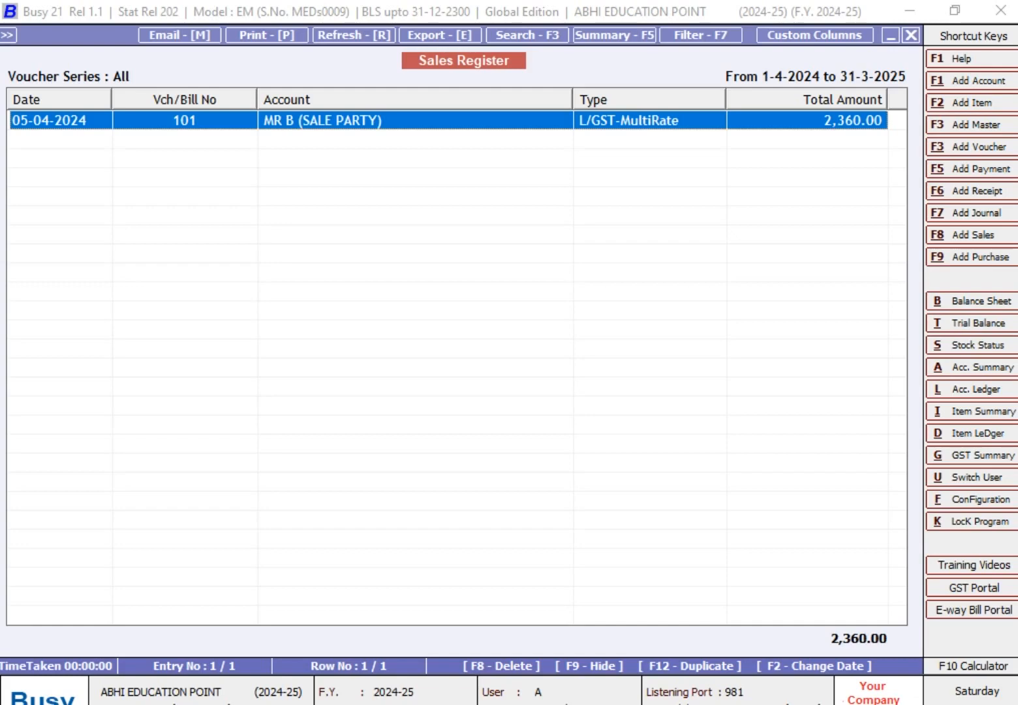
{"action": "key", "text": "Escape"}
{"action": "key", "text": "Escape"}
{"action": "key", "text": "Escape"}
{"action": "key", "text": "Escape"}
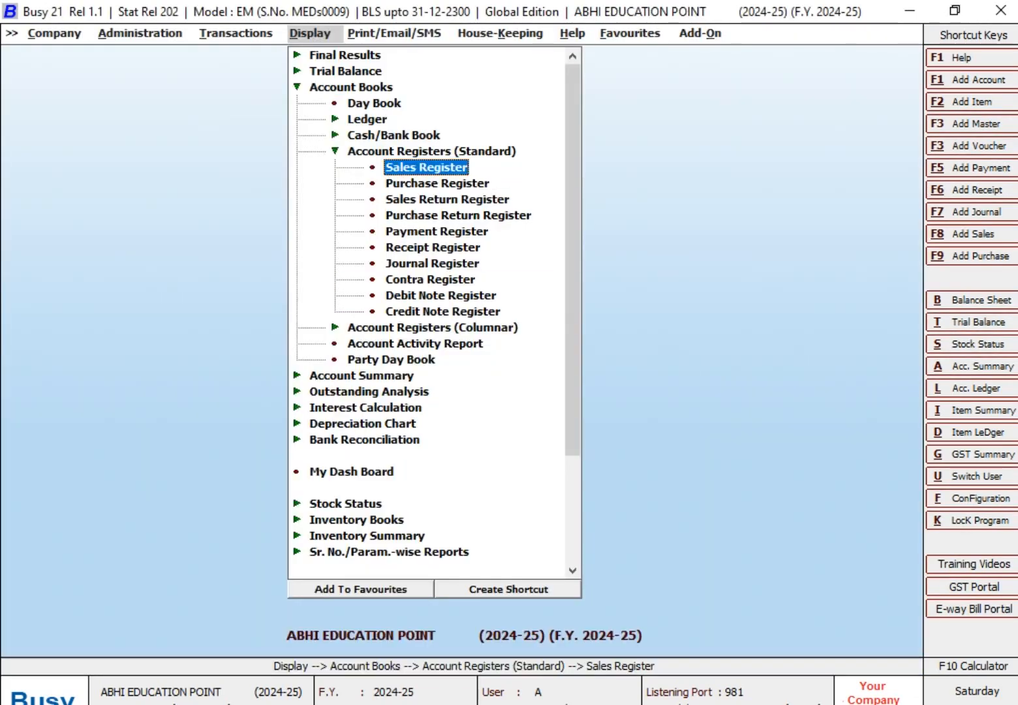
{"action": "key", "text": "Escape"}
Display the account master list on screen again for the Sundry Debtors group
{"action": "key", "text": "Left"}
{"action": "key", "text": "Left"}
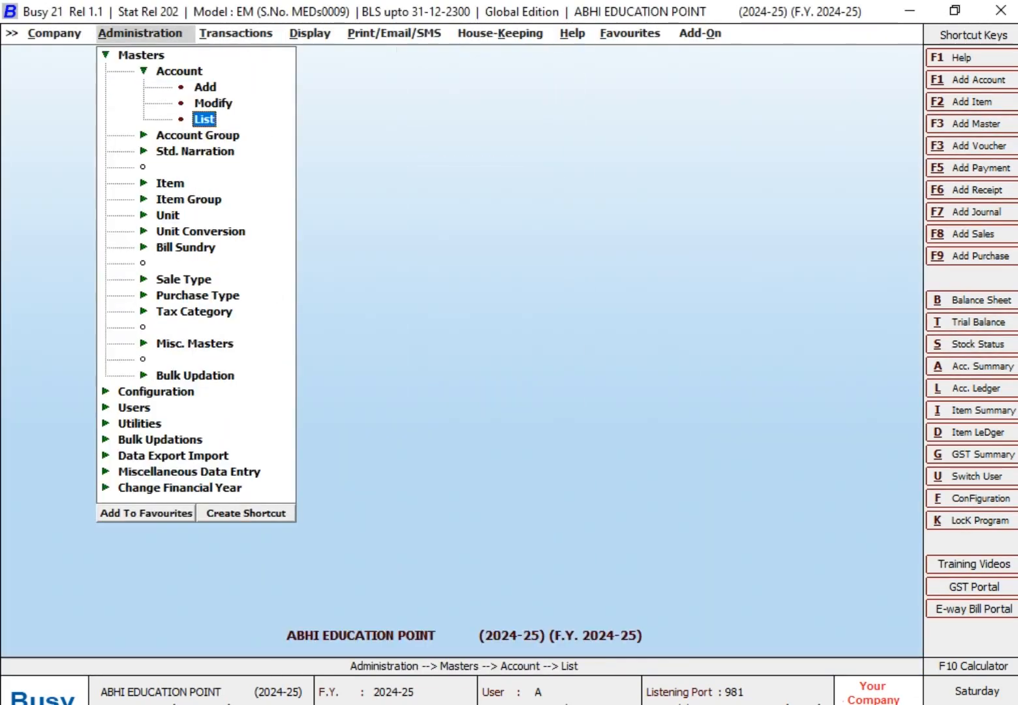
{"action": "key", "text": "Escape"}
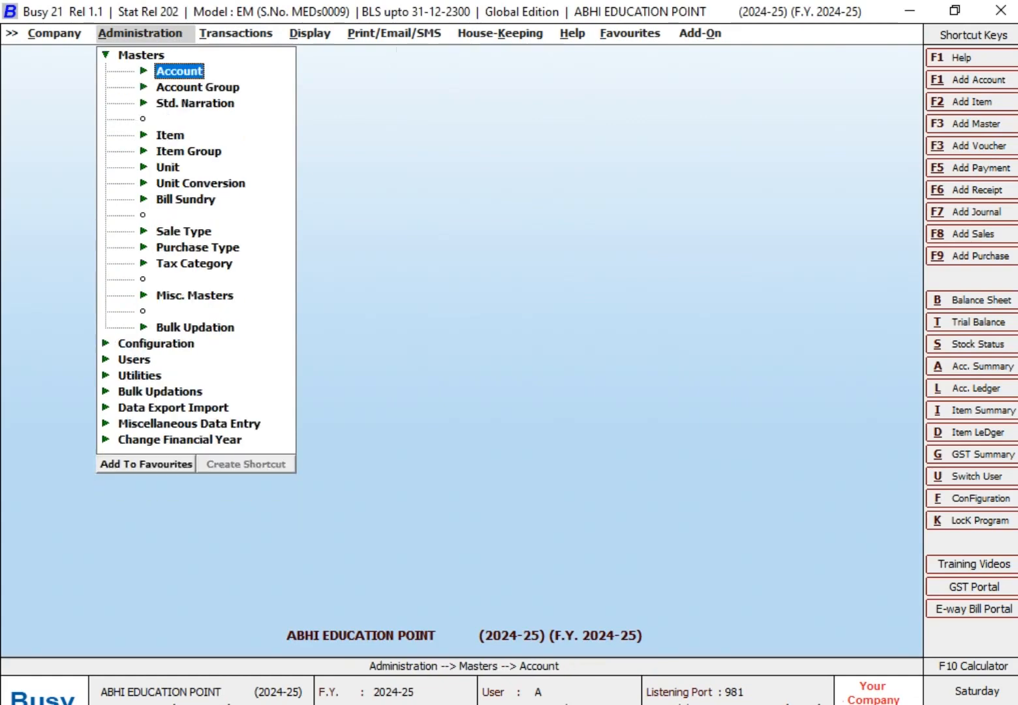
{"action": "key", "text": "Return"}
{"action": "key", "text": "Down"}
{"action": "key", "text": "Down"}
{"action": "key", "text": "Return"}
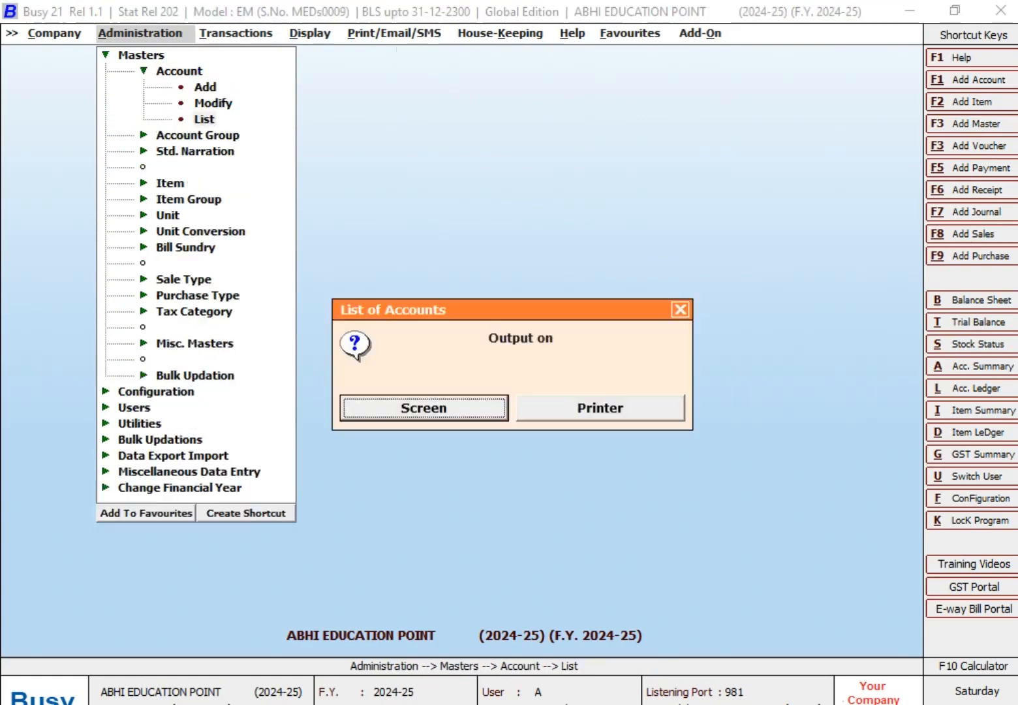
{"action": "key", "text": "Escape"}
{"action": "key", "text": "Return"}
{"action": "key", "text": "Return"}
{"action": "key", "text": "Return"}
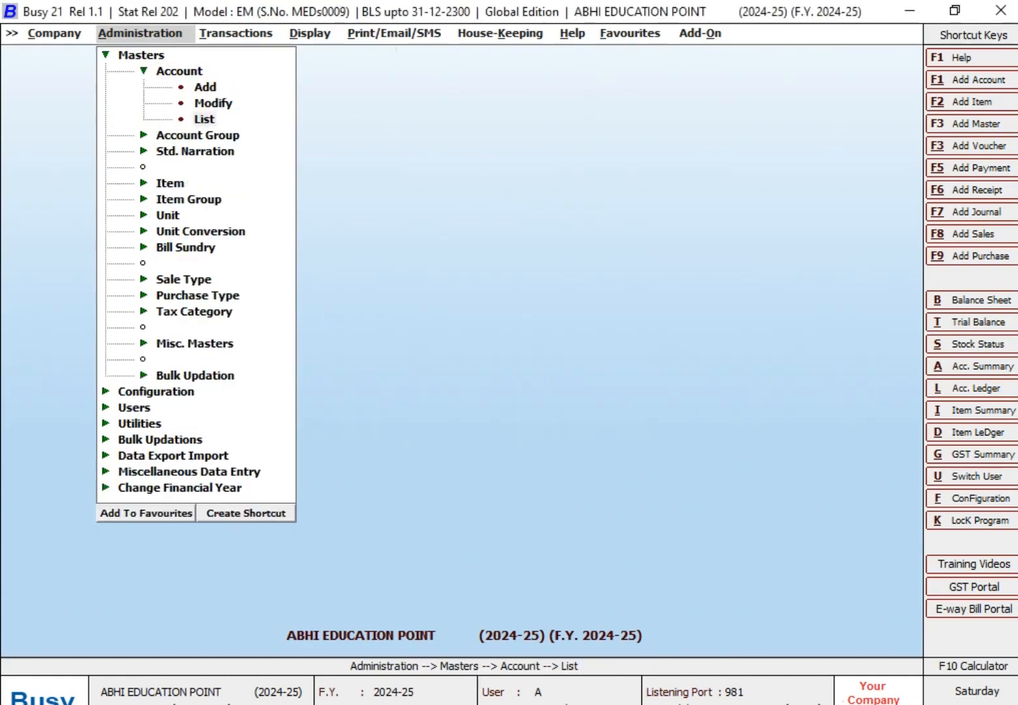
{"action": "key", "text": "Return"}
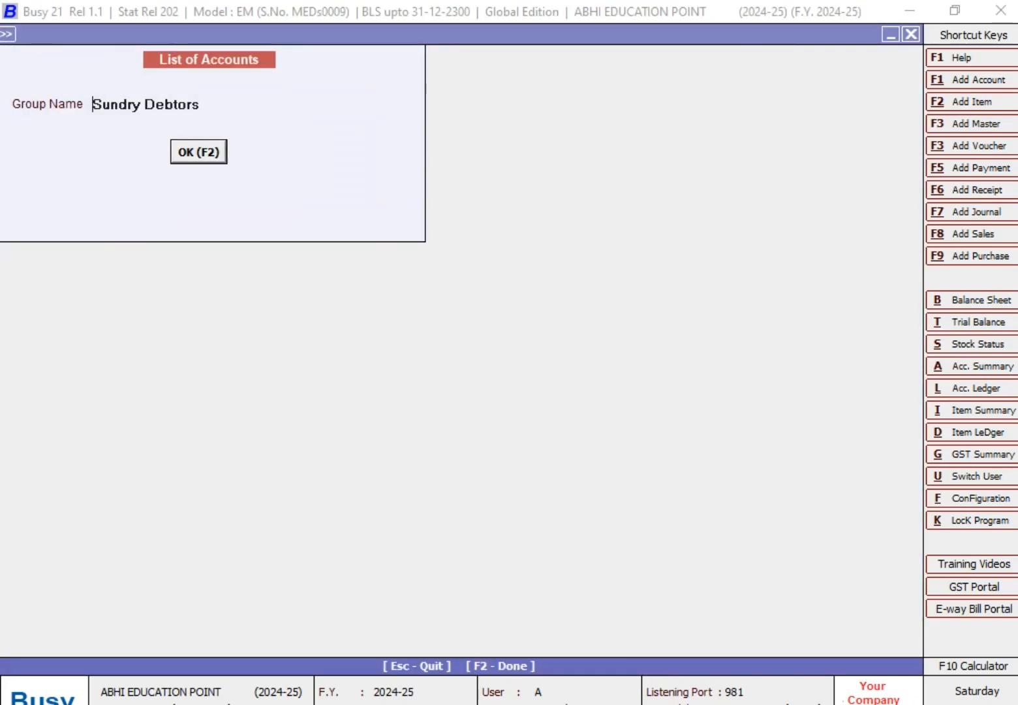
{"action": "key", "text": "Return"}
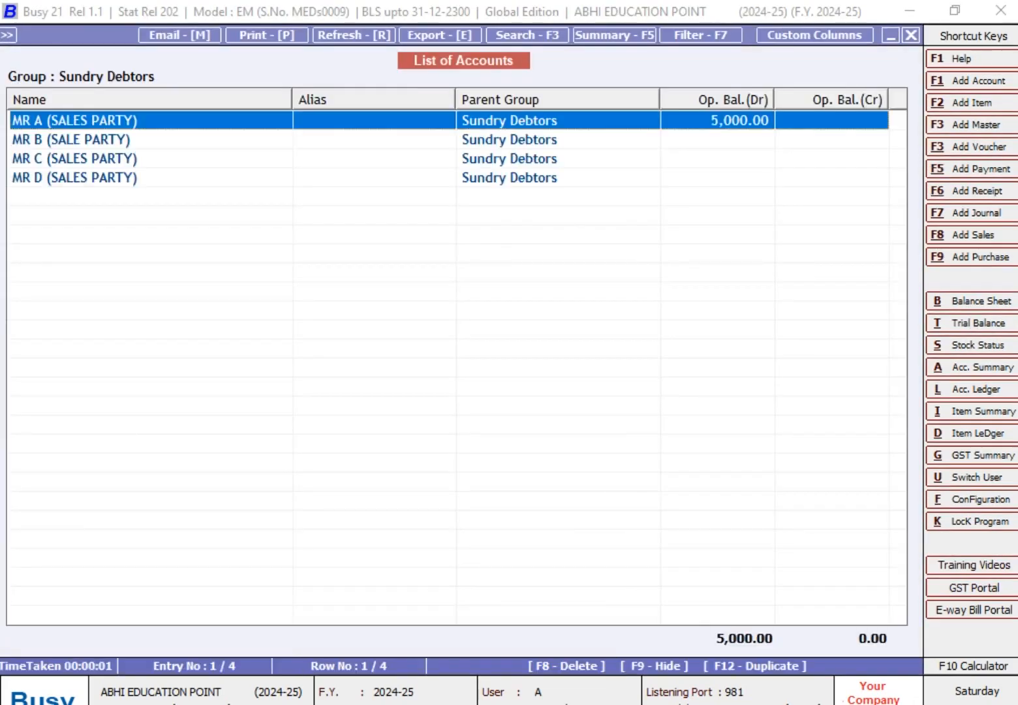
Open the account master of MR B (SALE PARTY), close it and select MR A (SALES PARTY) in the list
{"action": "key", "text": "Down"}
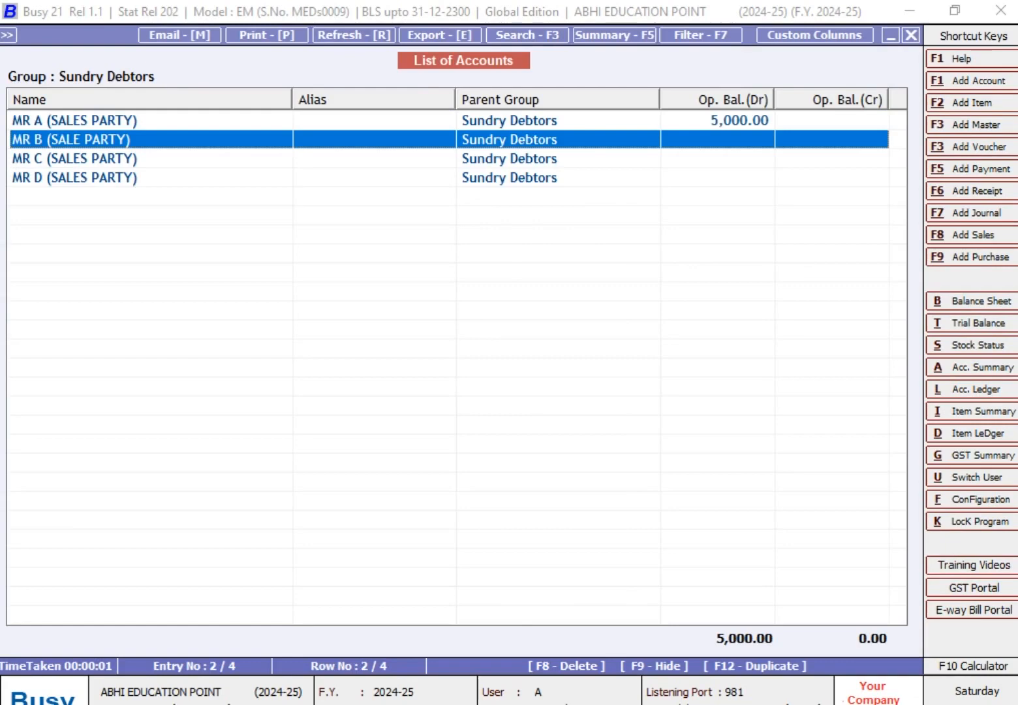
{"action": "key", "text": "Return"}
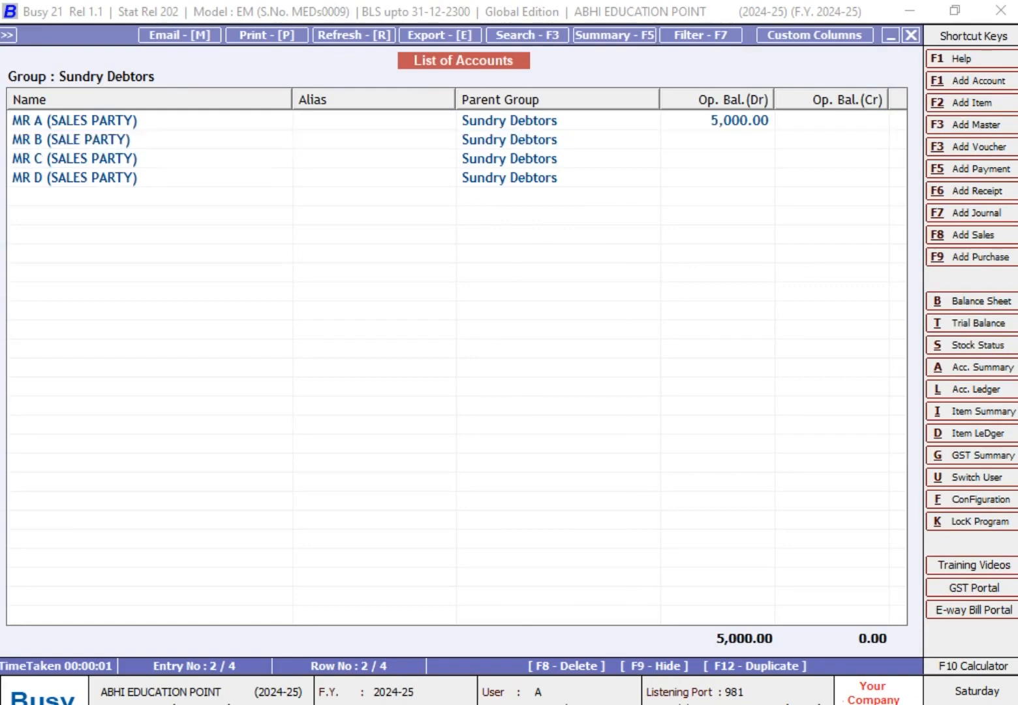
{"action": "key", "text": "Escape"}
{"action": "left_click", "coordinate": [72, 121]}
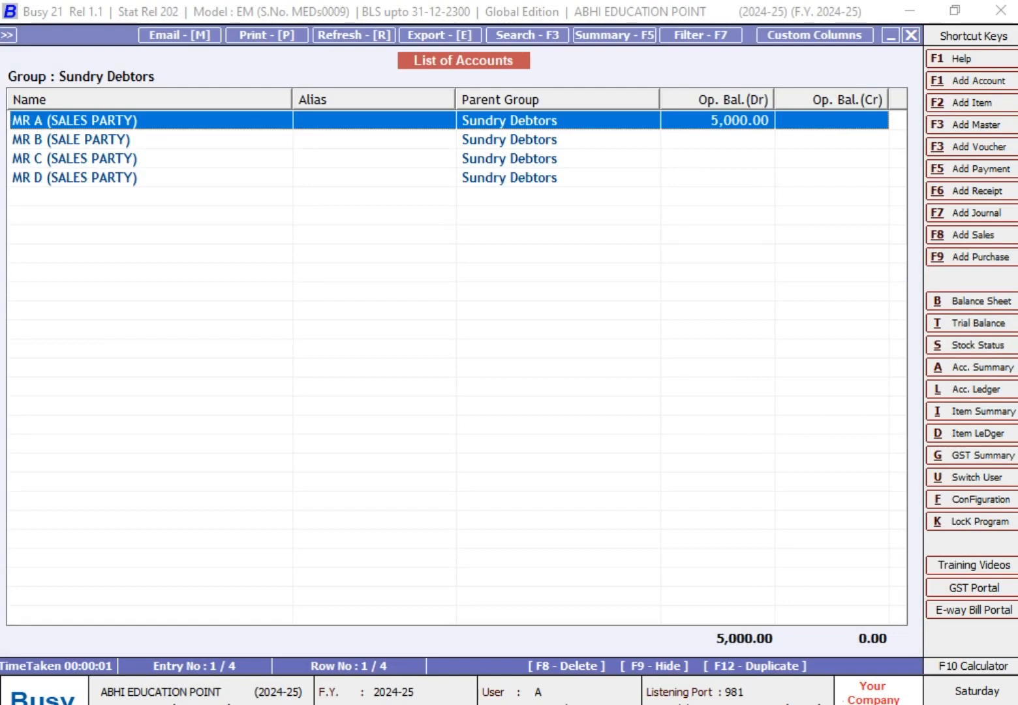
Compare the four sales parties in the Sundry Debtors list and close the list
{"action": "key", "text": "Down"}
{"action": "key", "text": "Down"}
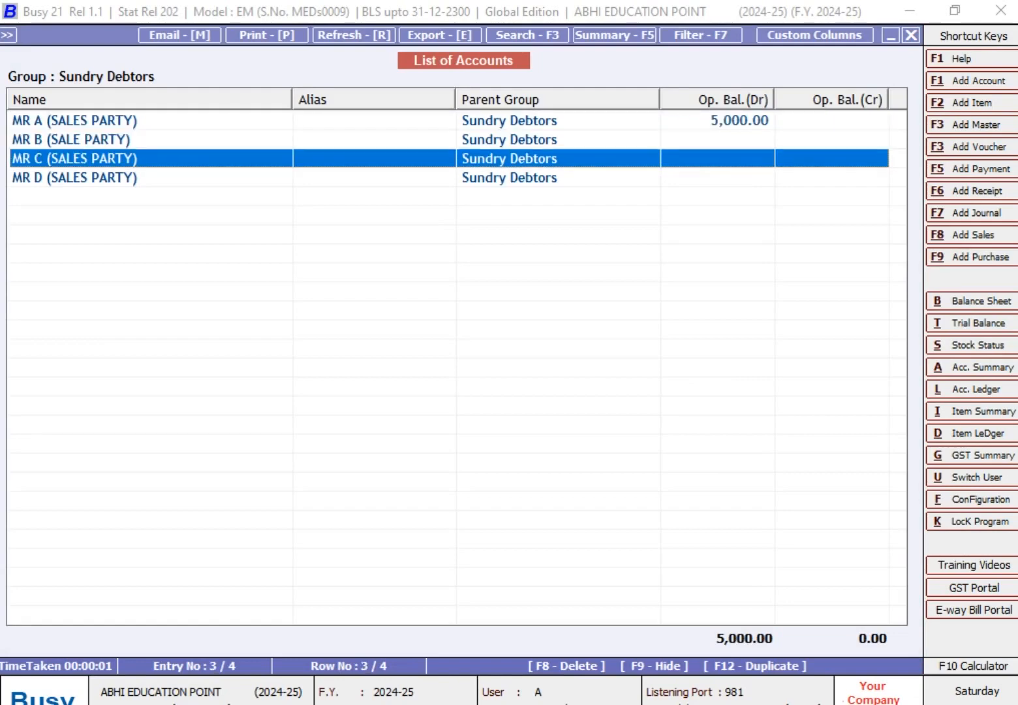
{"action": "key", "text": "Up"}
{"action": "key", "text": "Up"}
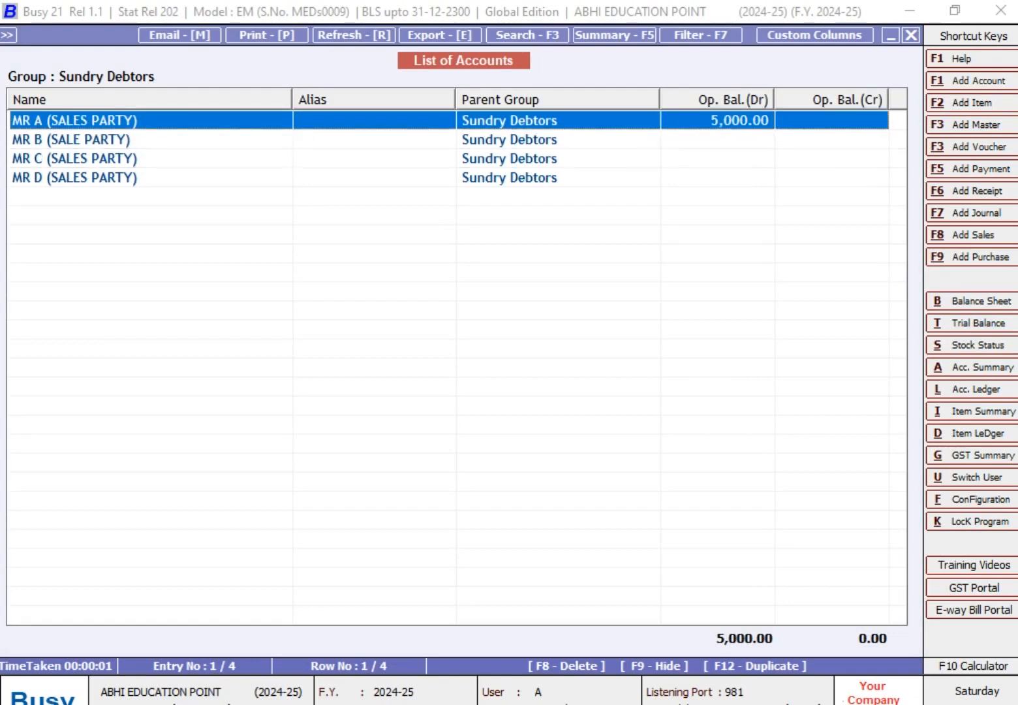
{"action": "key", "text": "Down"}
{"action": "key", "text": "Up"}
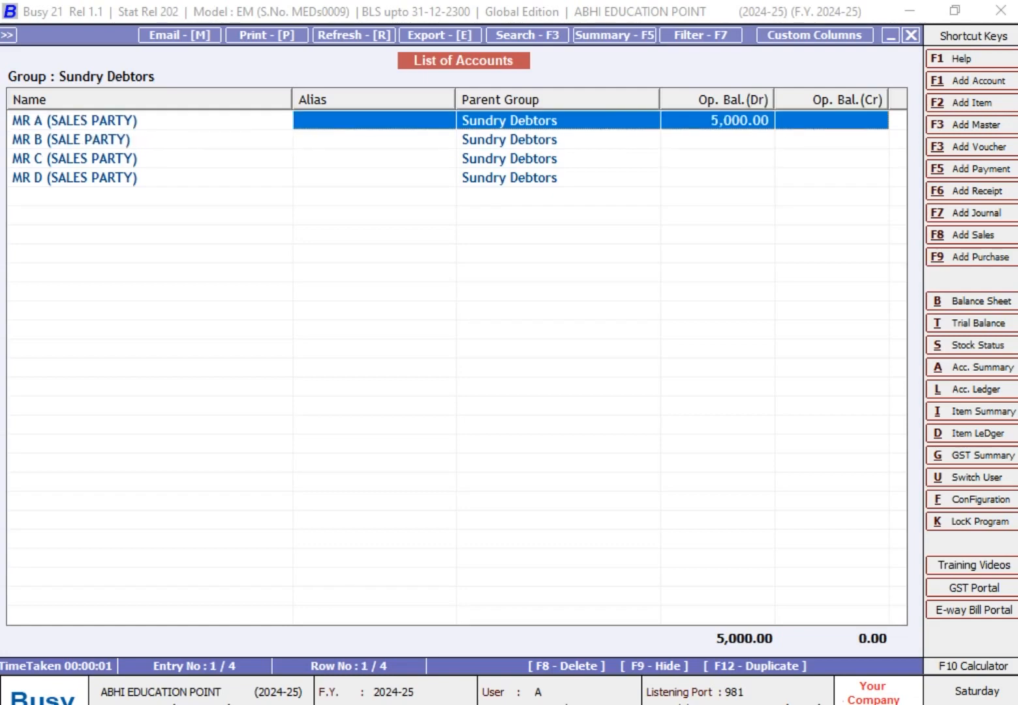
{"action": "key", "text": "Down"}
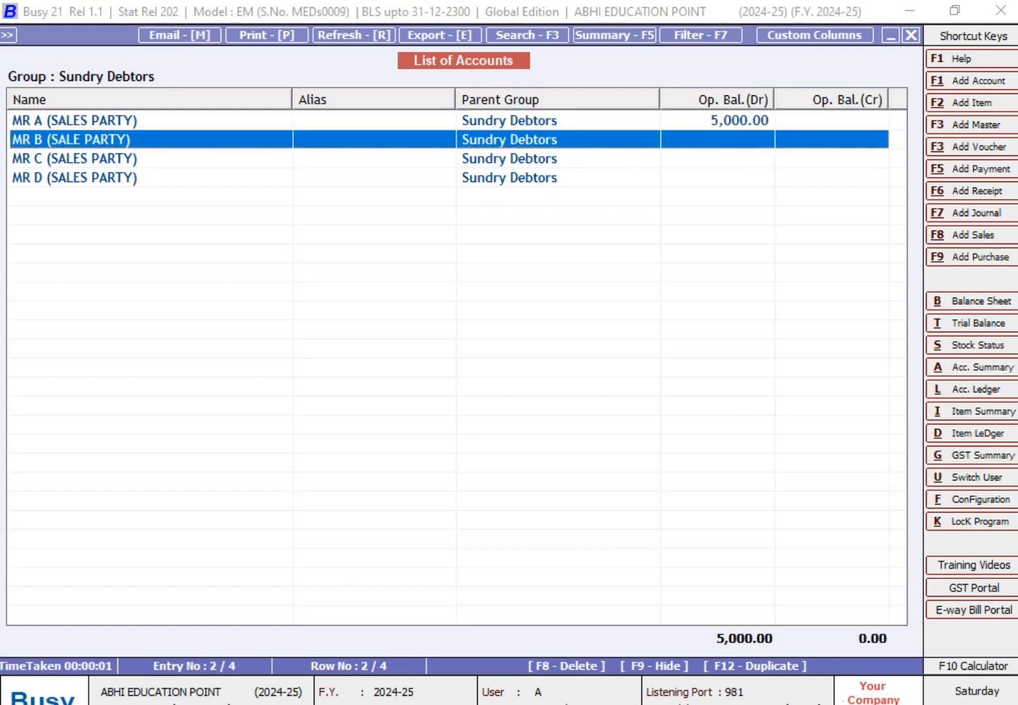
{"action": "key", "text": "Down"}
{"action": "key", "text": "Up"}
{"action": "key", "text": "Down"}
{"action": "key", "text": "Down"}
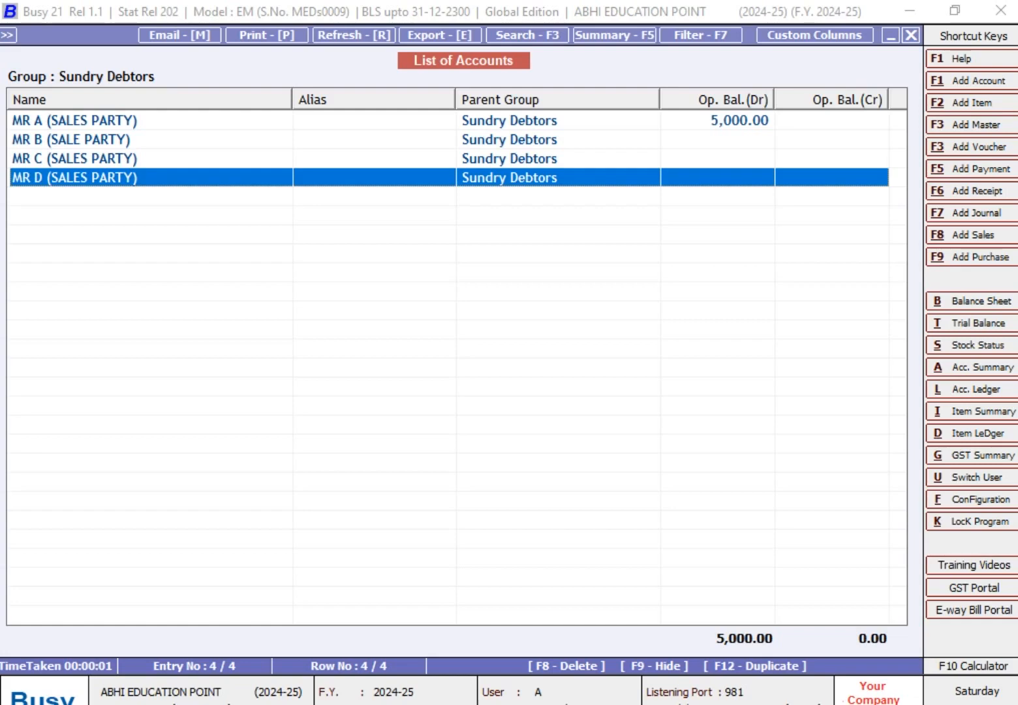
{"action": "key", "text": "Escape"}
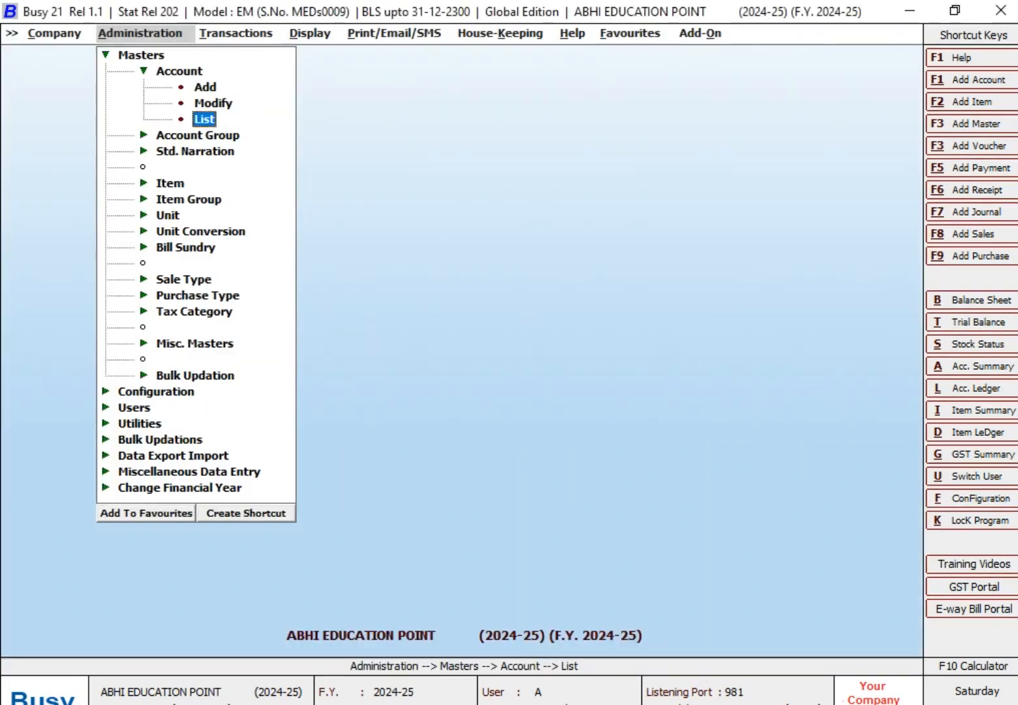
Open the Delete Unused Masters function among the bulk updations
{"action": "key", "text": "Escape"}
{"action": "key", "text": "Escape"}
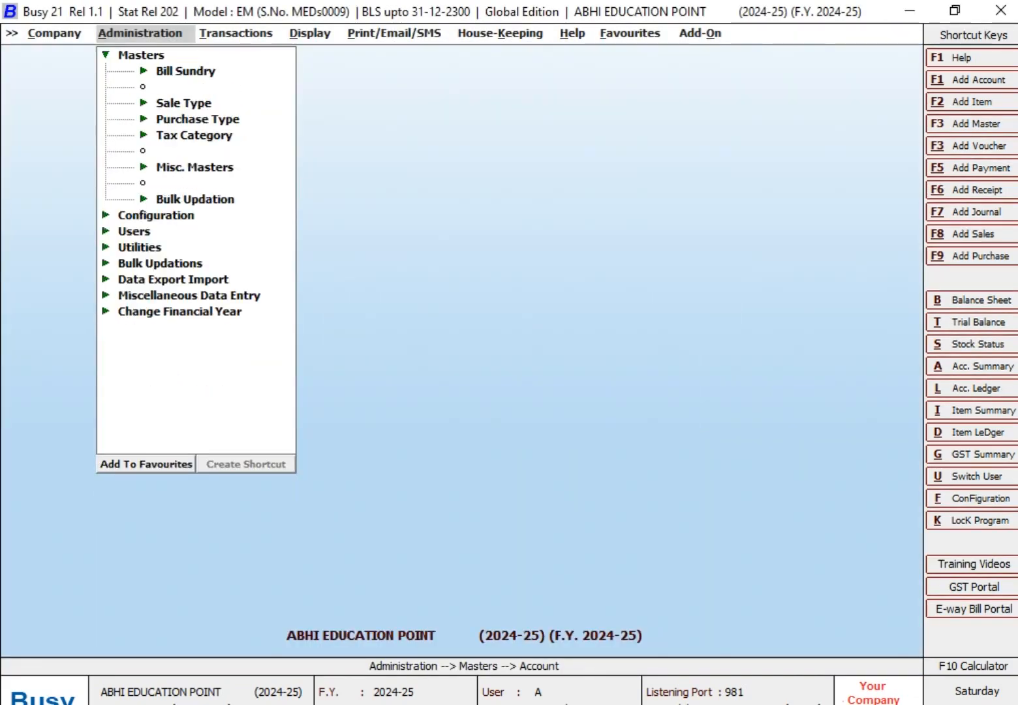
{"action": "key", "text": "Down"}
{"action": "key", "text": "Down"}
{"action": "key", "text": "Down"}
{"action": "key", "text": "Down"}
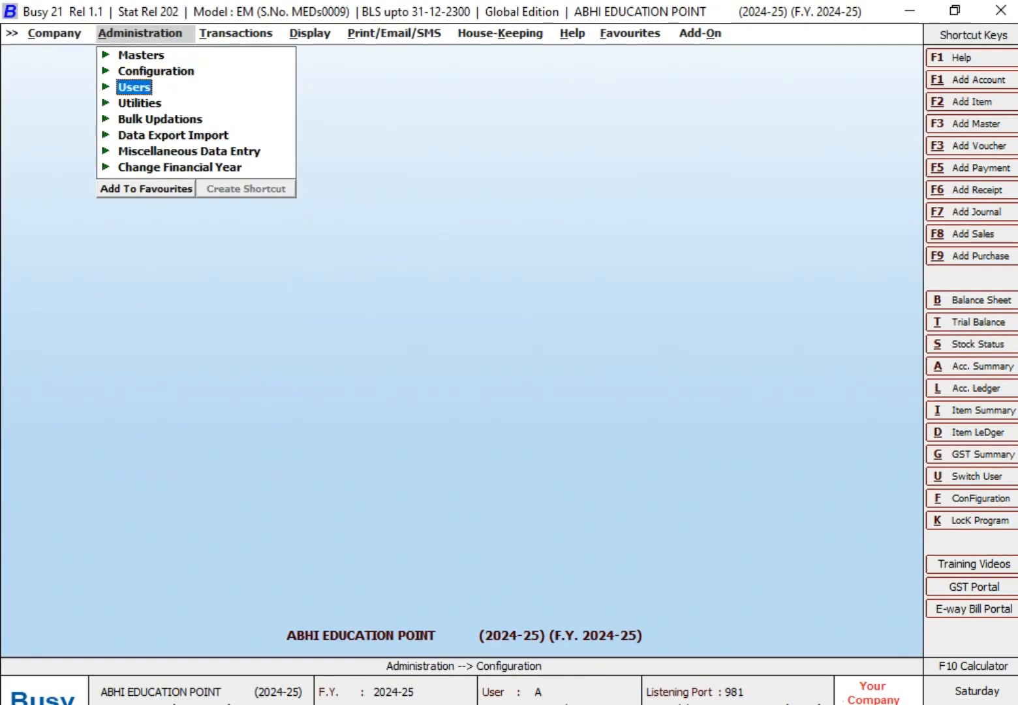
{"action": "key", "text": "Return"}
{"action": "key", "text": "Down"}
{"action": "key", "text": "Down"}
{"action": "key", "text": "Down"}
{"action": "key", "text": "Down"}
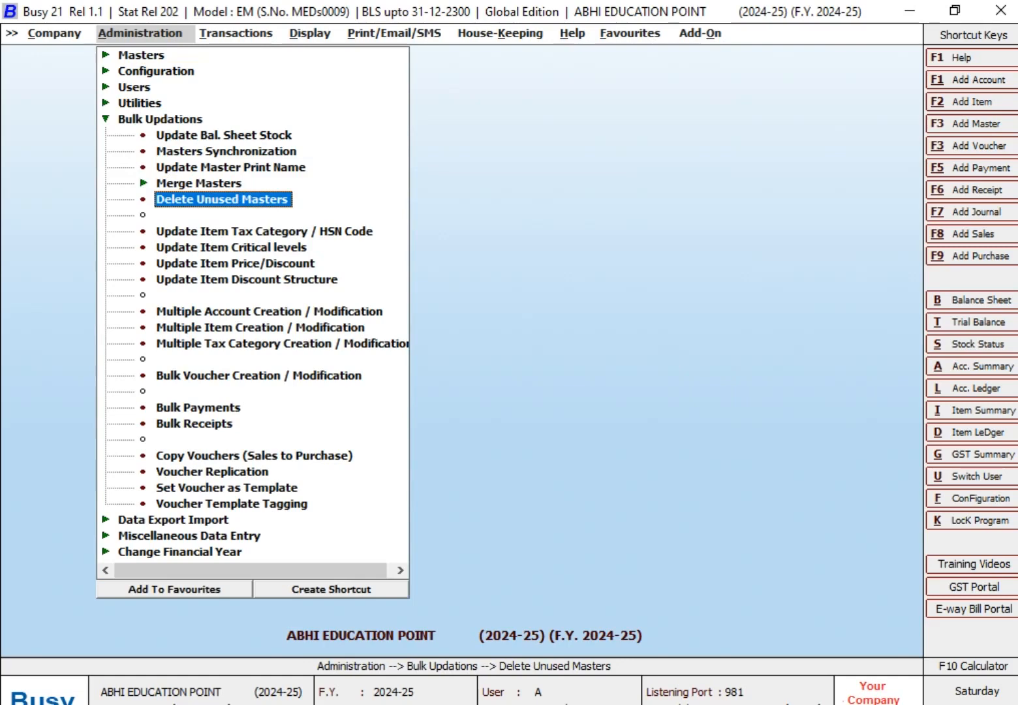
{"action": "key", "text": "Return"}
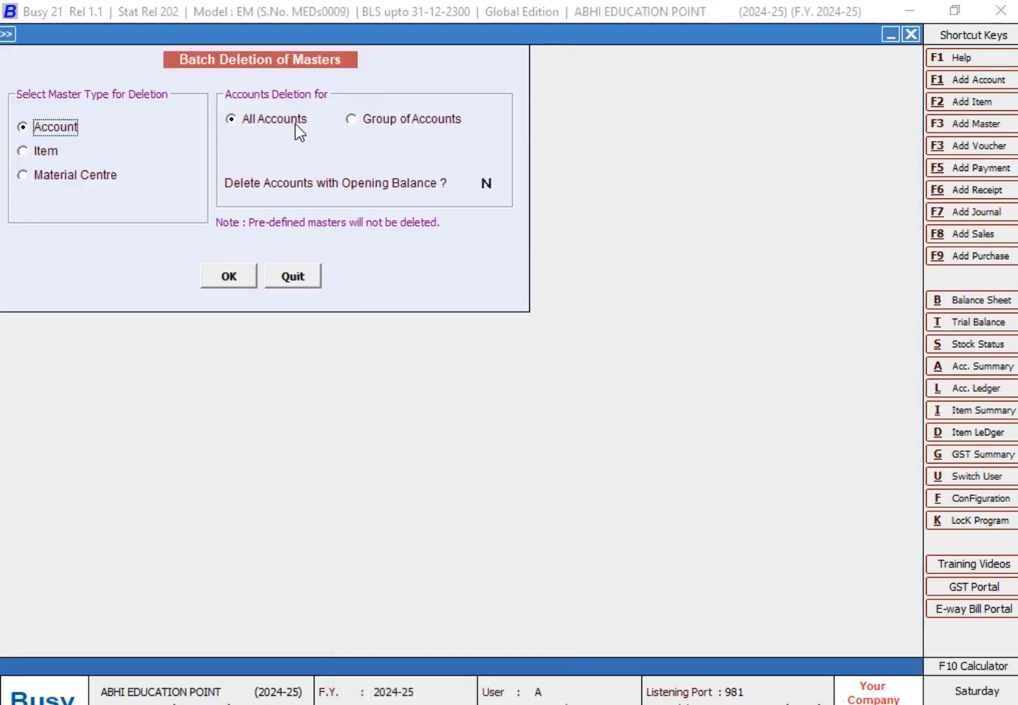
Set up the batch deletion for account masters of the Sundry Debtors group, excluding accounts with an opening balance
{"action": "left_click", "coordinate": [53, 152]}
{"action": "left_click", "coordinate": [50, 125]}
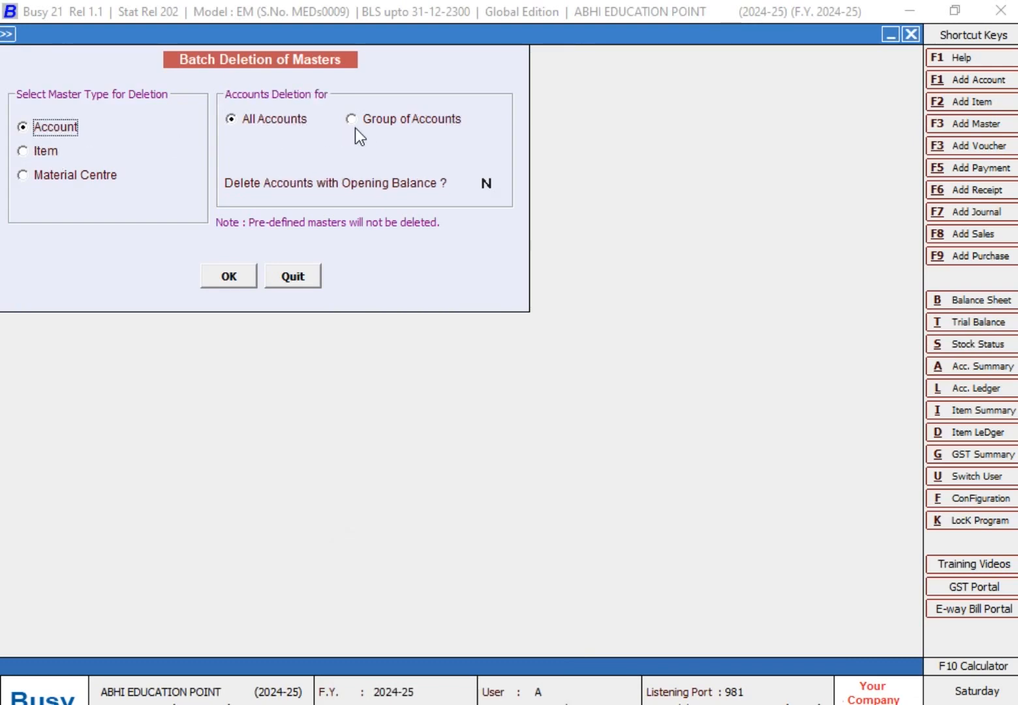
{"action": "left_click", "coordinate": [401, 117]}
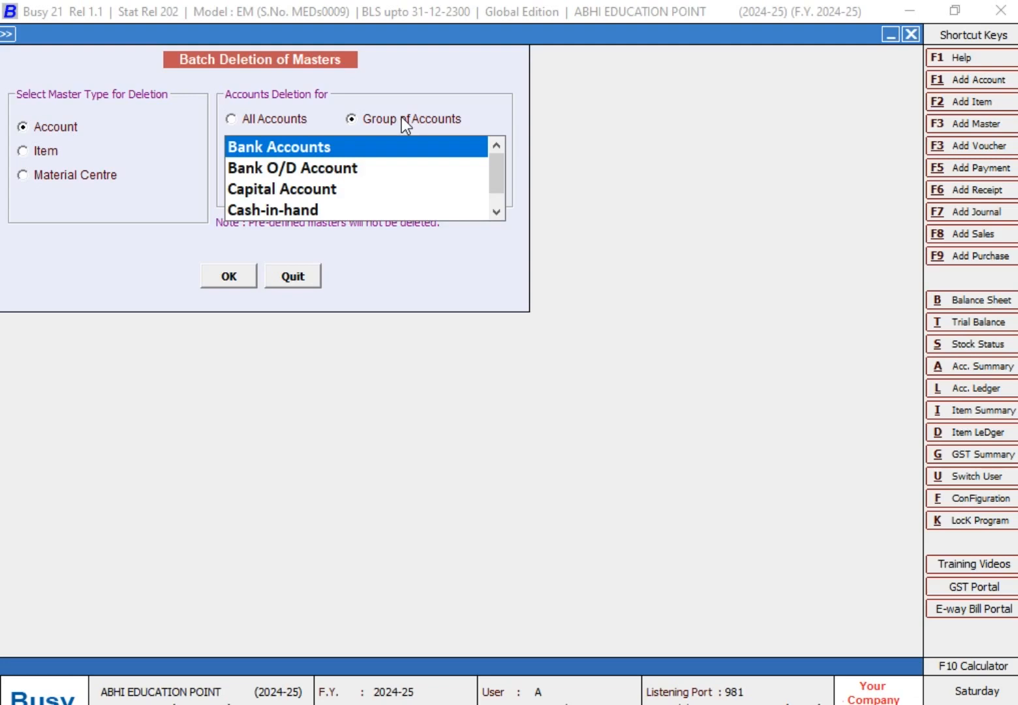
{"action": "type", "text": "Sundry Debtors"}
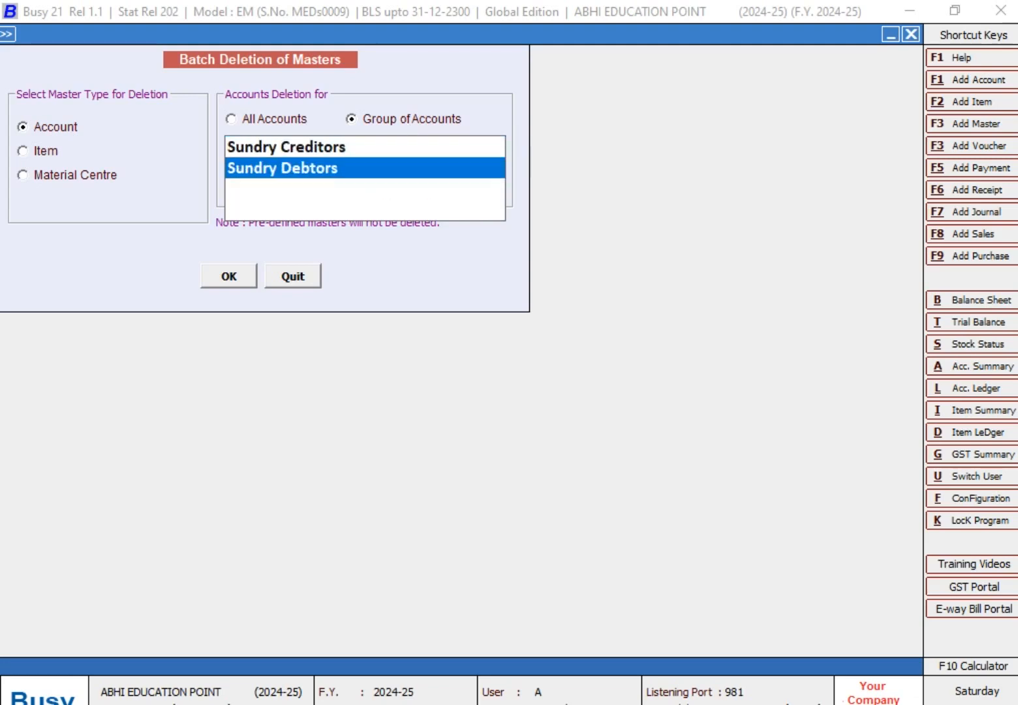
{"action": "key", "text": "Return"}
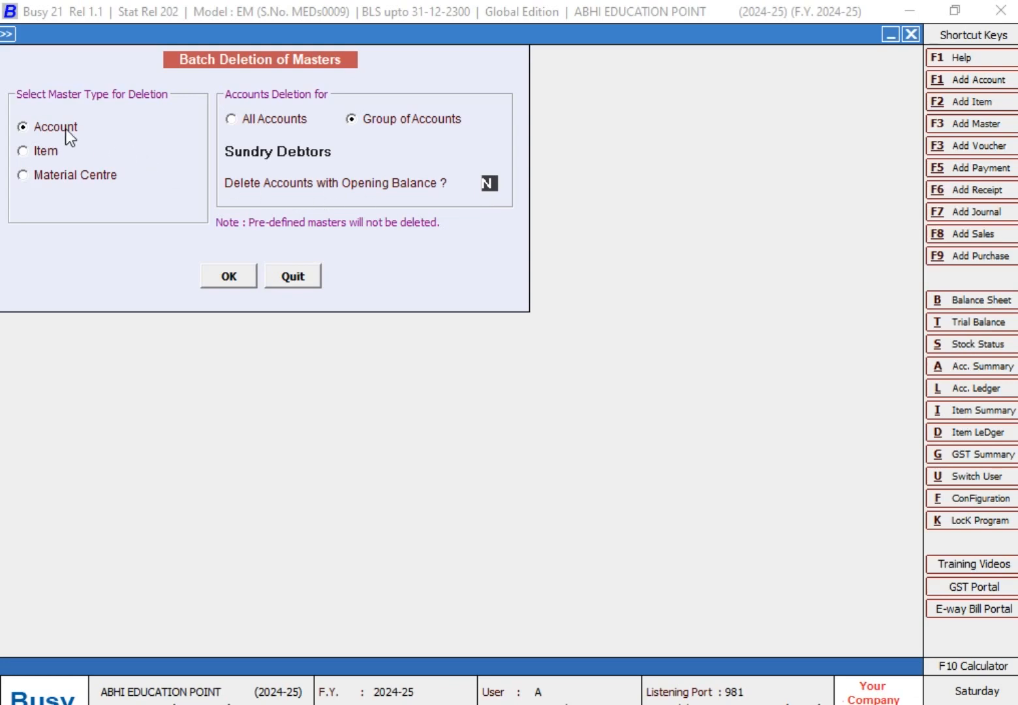
Run and confirm the batch deletion, skip MR B (SALE PARTY), and close the deletion summary
{"action": "left_click", "coordinate": [235, 279]}
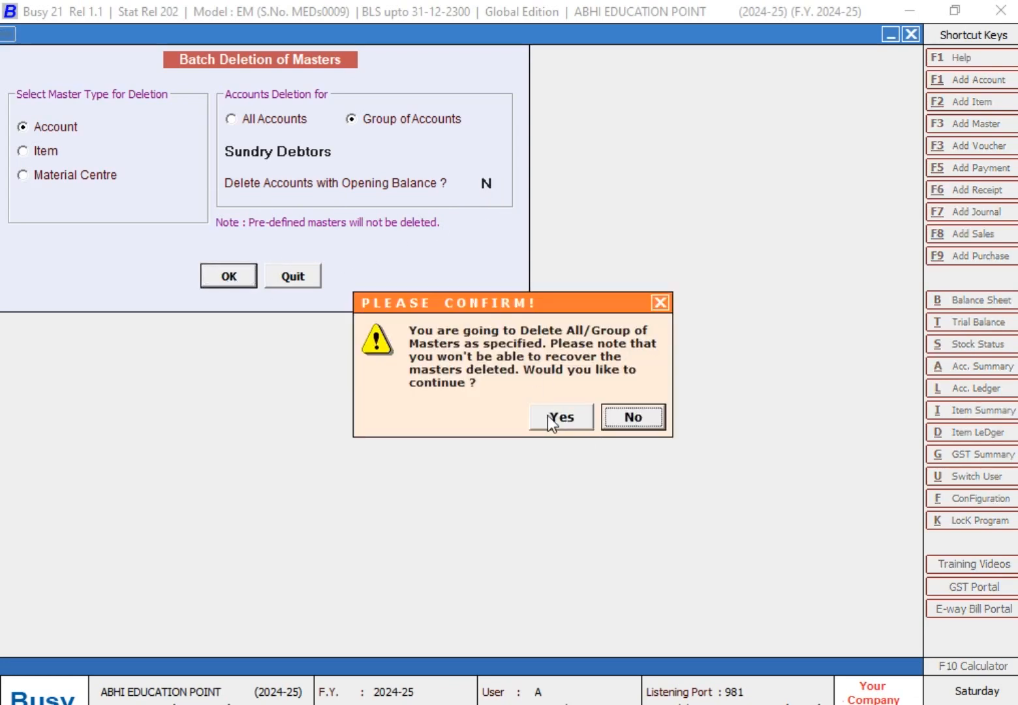
{"action": "left_click", "coordinate": [552, 419]}
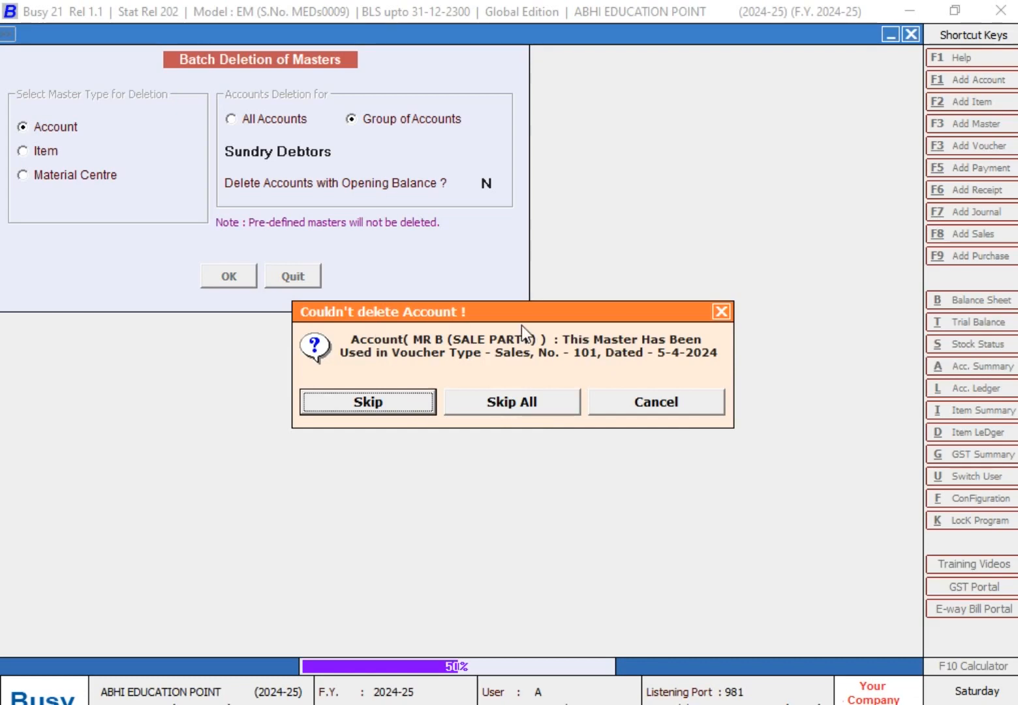
{"action": "left_click", "coordinate": [393, 404]}
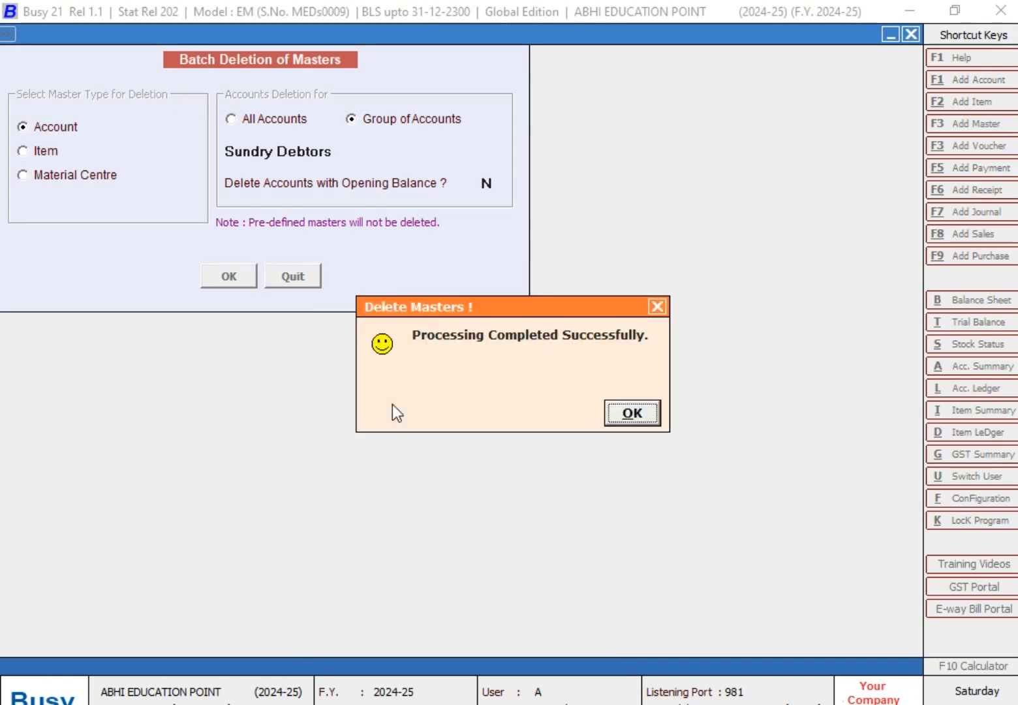
{"action": "left_click", "coordinate": [638, 414]}
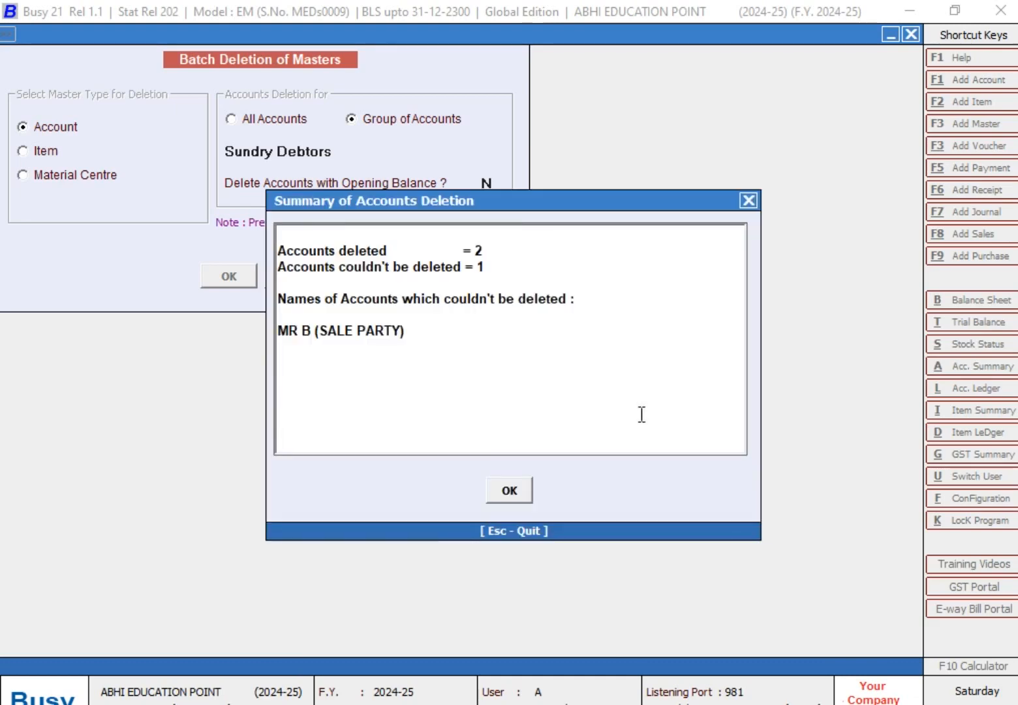
{"action": "key", "text": "Escape"}
{"action": "key", "text": "Escape"}
{"action": "key", "text": "Escape"}
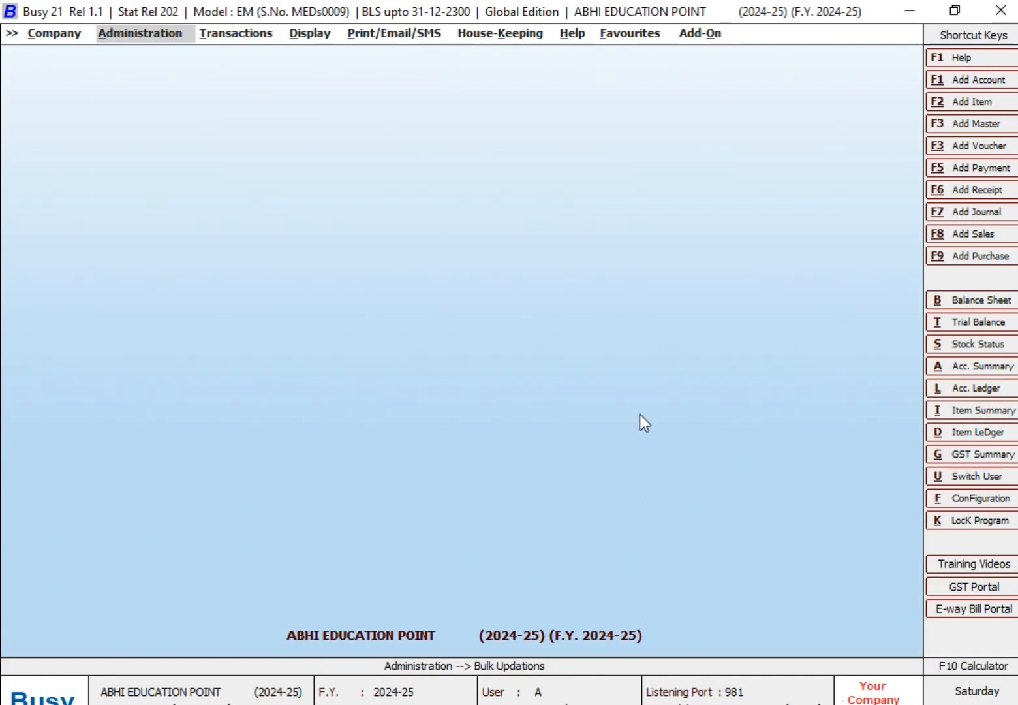
Display the account master list for the Sundry Debtors group after the batch deletion
{"action": "key", "text": "Return"}
{"action": "key", "text": "Up"}
{"action": "key", "text": "Up"}
{"action": "key", "text": "Up"}
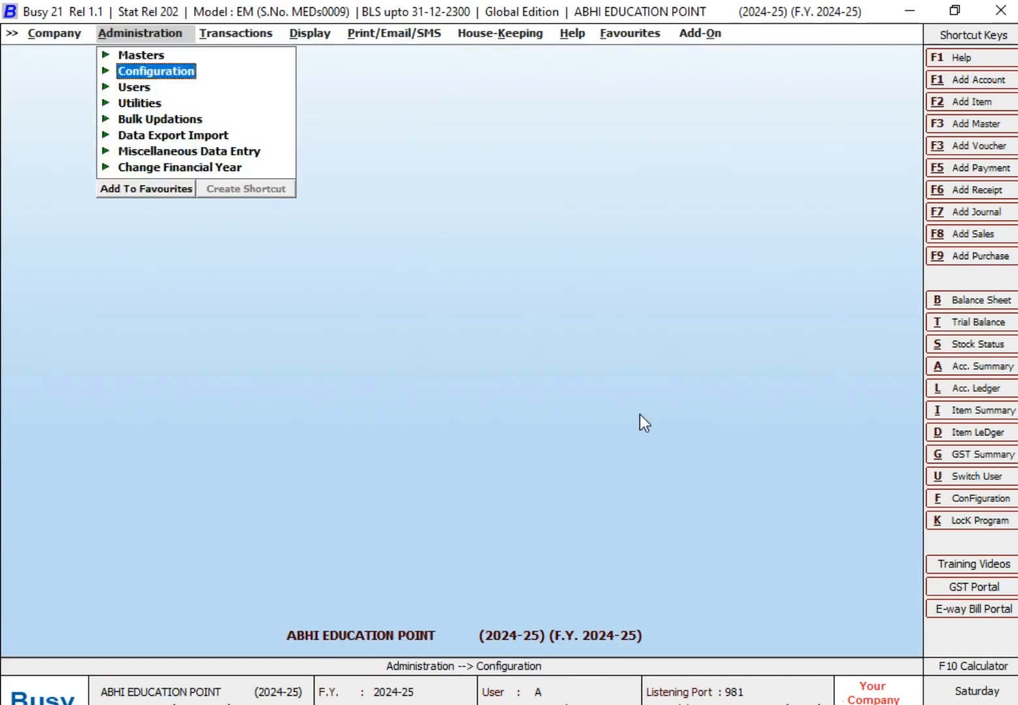
{"action": "key", "text": "Up"}
{"action": "key", "text": "Return"}
{"action": "key", "text": "Return"}
{"action": "key", "text": "Down"}
{"action": "key", "text": "Down"}
{"action": "key", "text": "Return"}
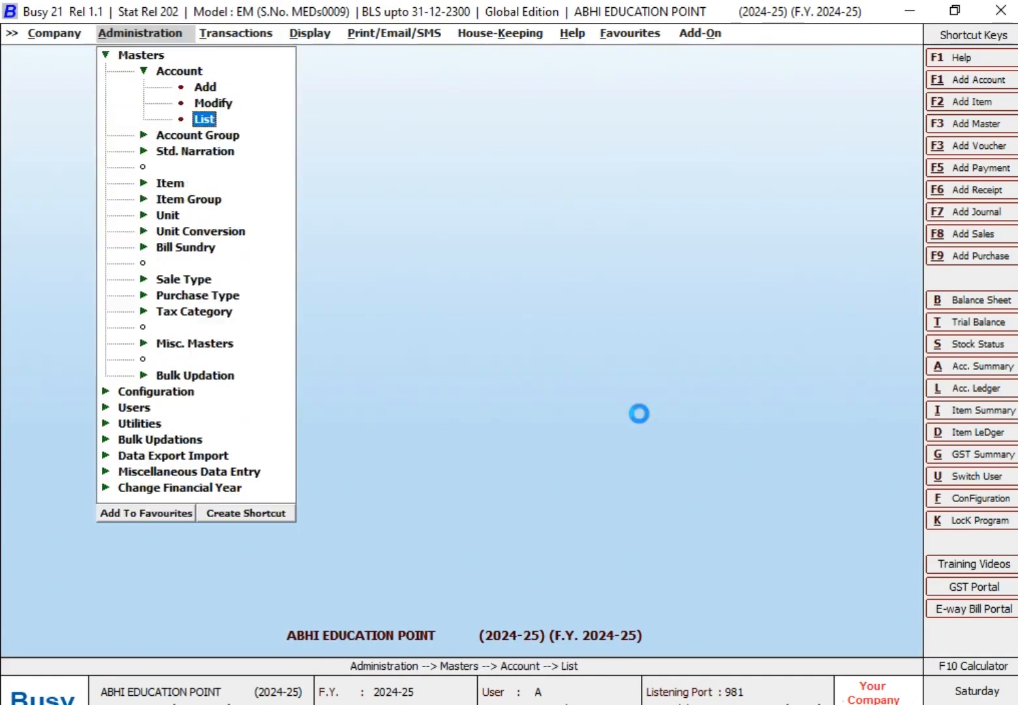
{"action": "key", "text": "Return"}
{"action": "key", "text": "Return"}
{"action": "key", "text": "Right"}
{"action": "key", "text": "Return"}
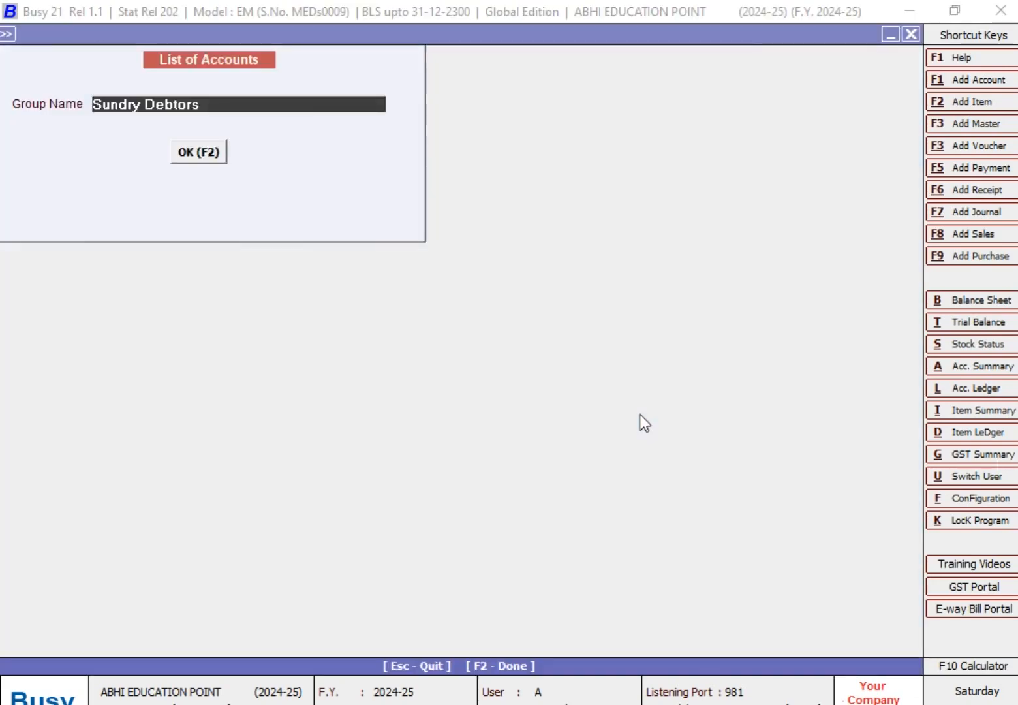
{"action": "key", "text": "Return"}
{"action": "key", "text": "Return"}
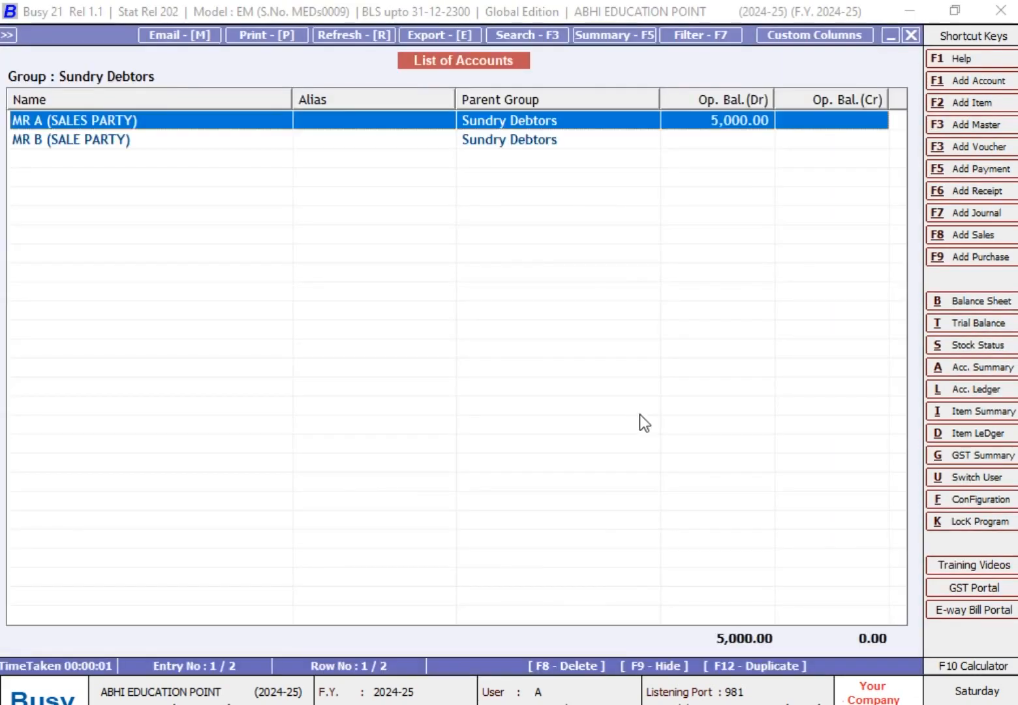
Check the remaining Sundry Debtors parties and their opening balances, and close the list
{"action": "key", "text": "Down"}
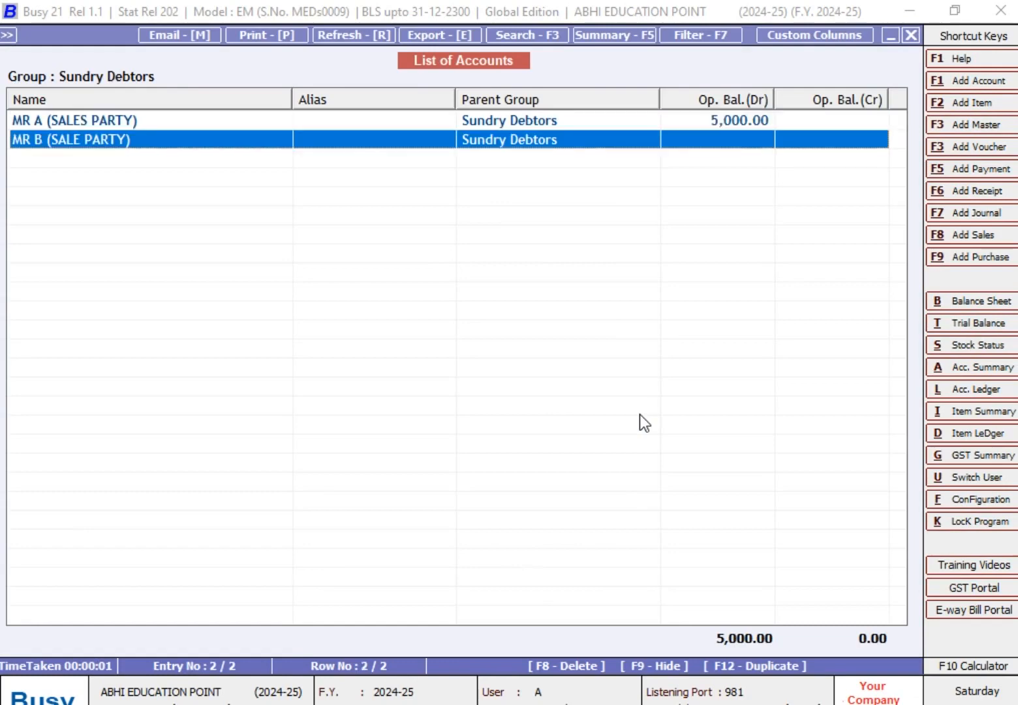
{"action": "key", "text": "Up"}
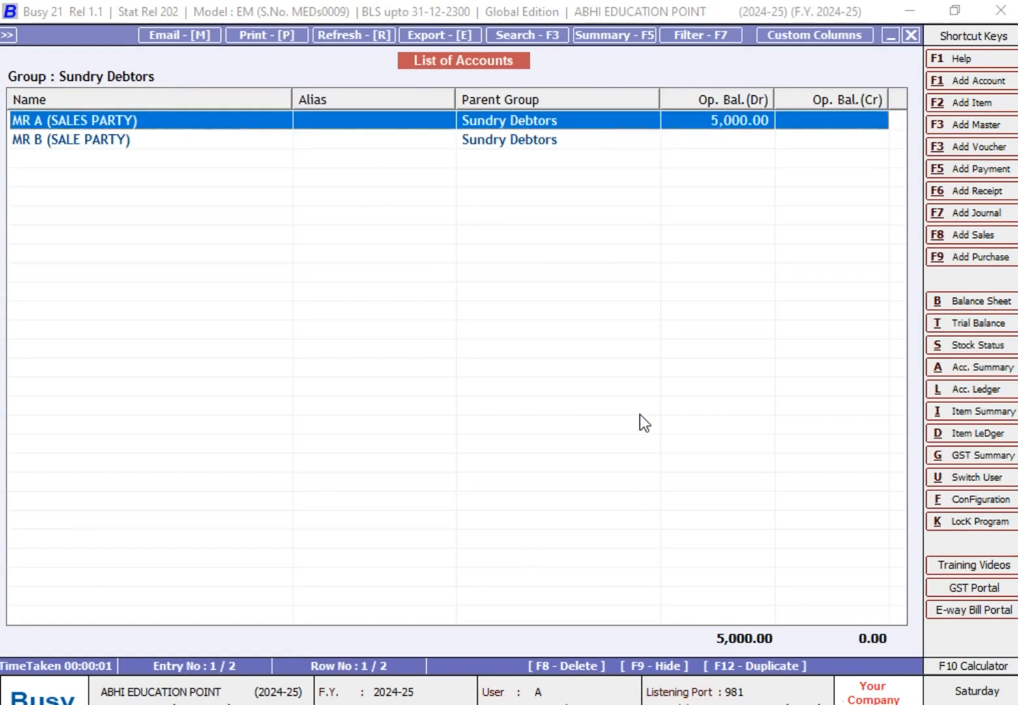
{"action": "key", "text": "Down"}
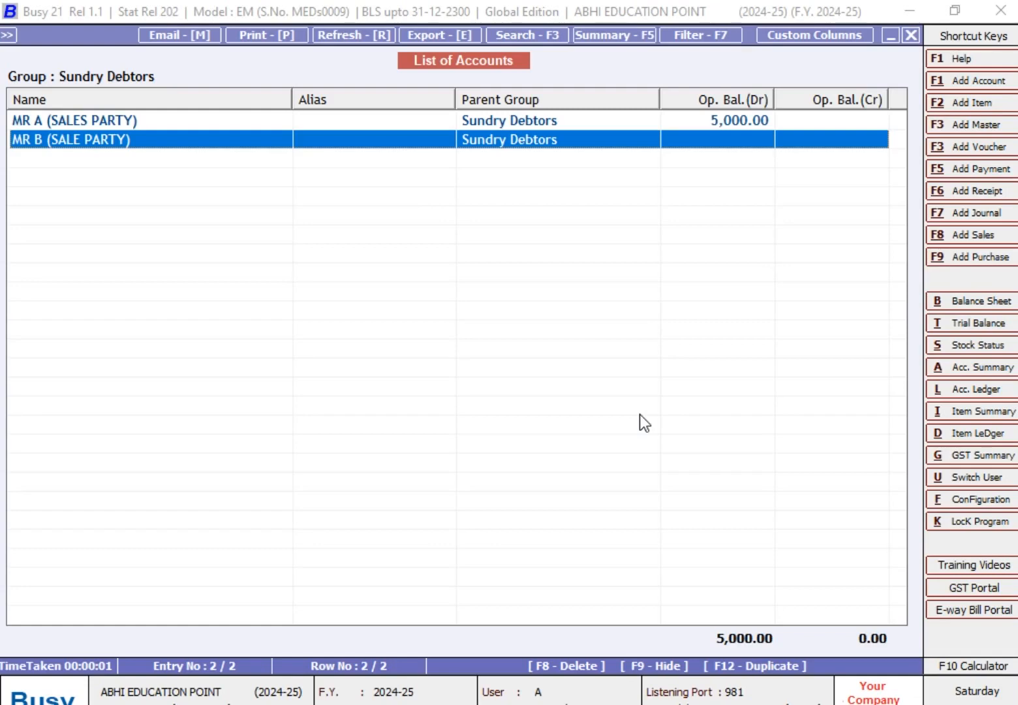
{"action": "key", "text": "Escape"}
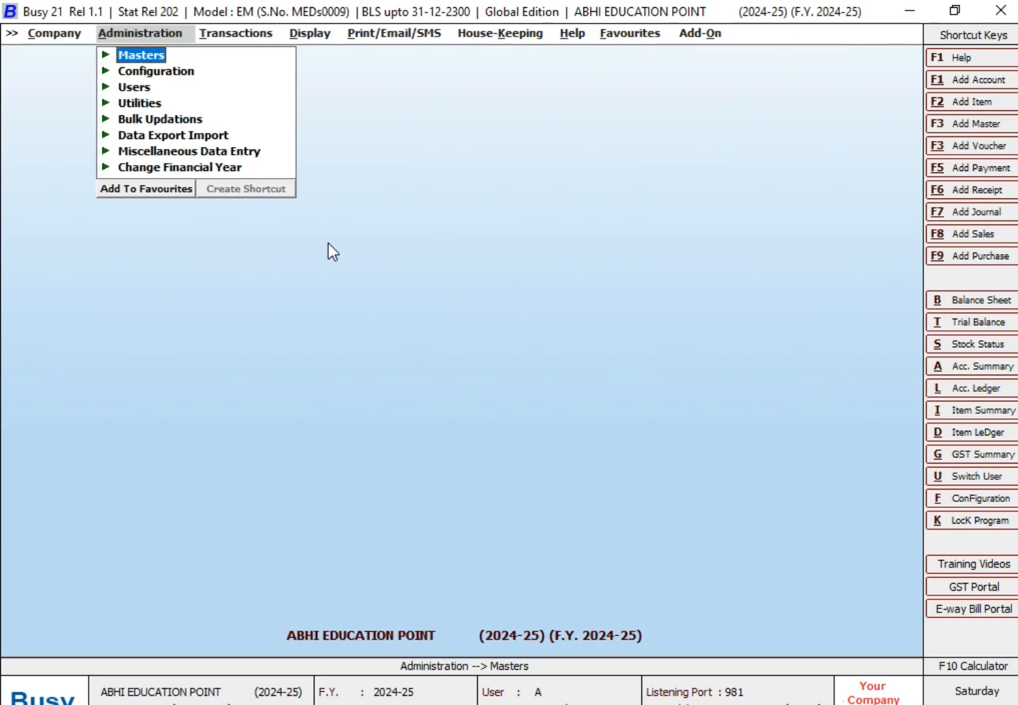
Display the account master list for the Sundry Creditors group
{"action": "key", "text": "Return"}
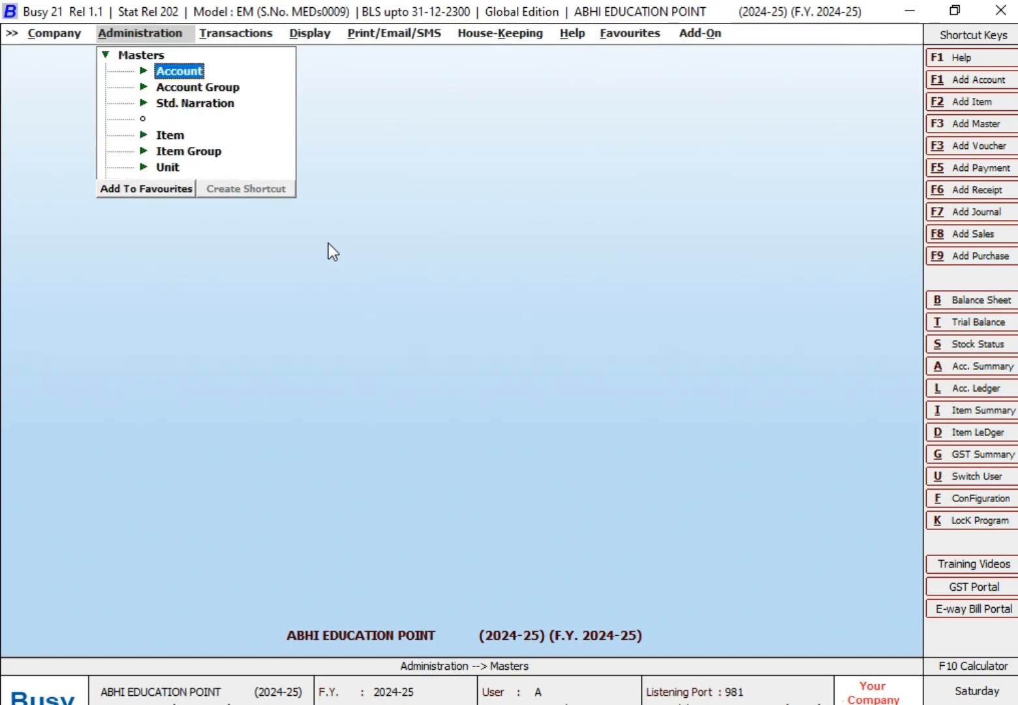
{"action": "key", "text": "Return"}
{"action": "key", "text": "Down"}
{"action": "key", "text": "Down"}
{"action": "key", "text": "Return"}
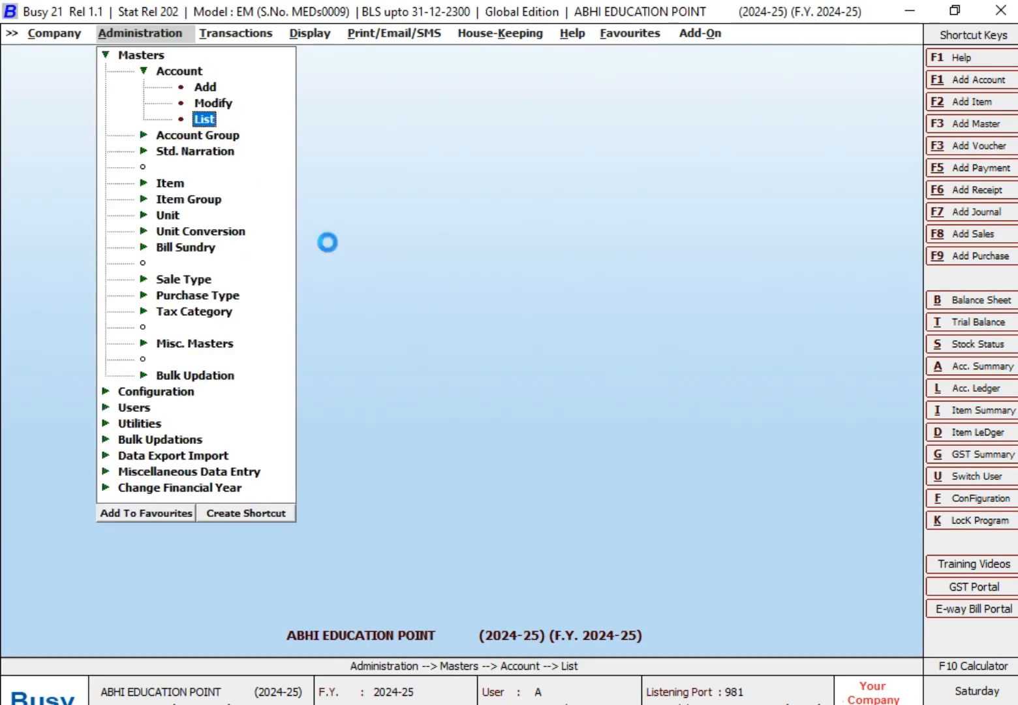
{"action": "key", "text": "Return"}
{"action": "key", "text": "Return"}
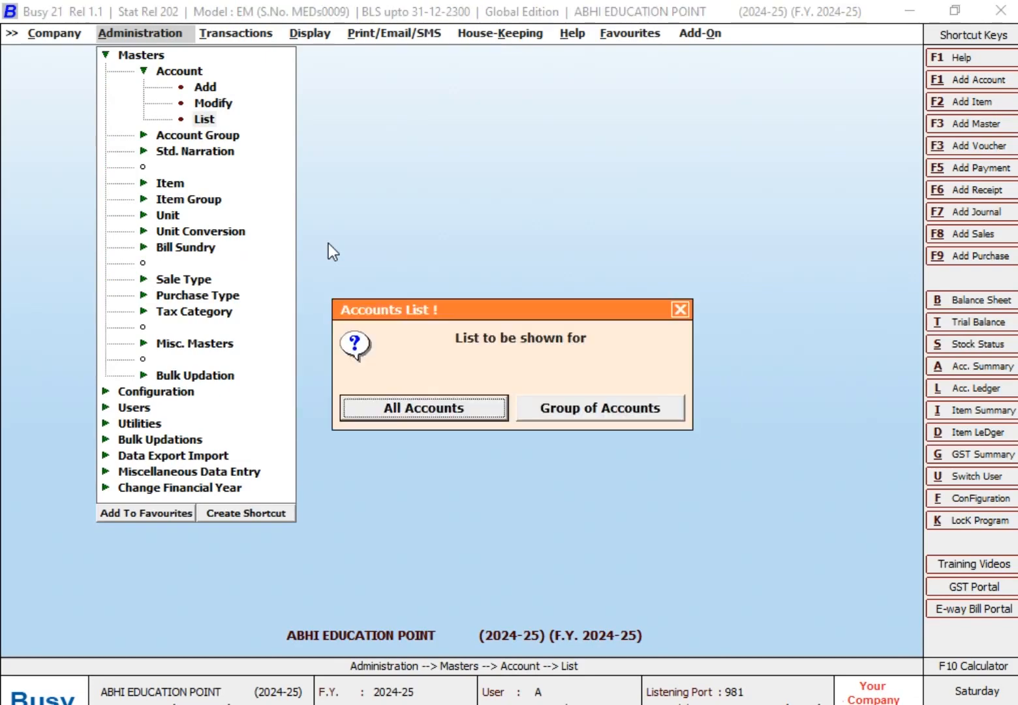
{"action": "key", "text": "Right"}
{"action": "key", "text": "Return"}
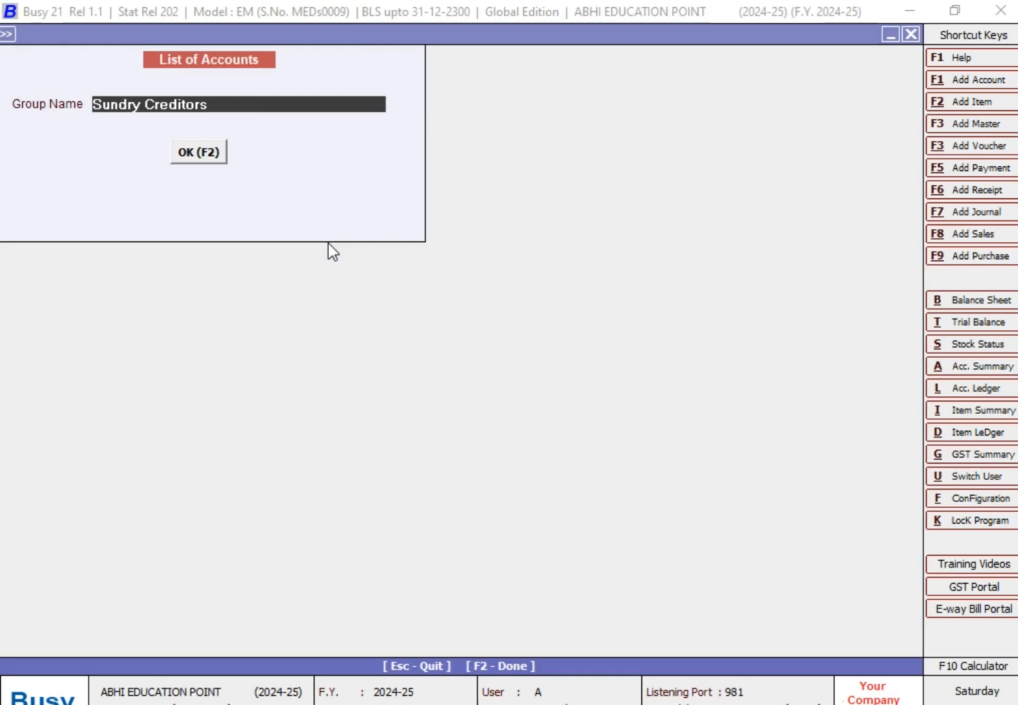
{"action": "key", "text": "Return"}
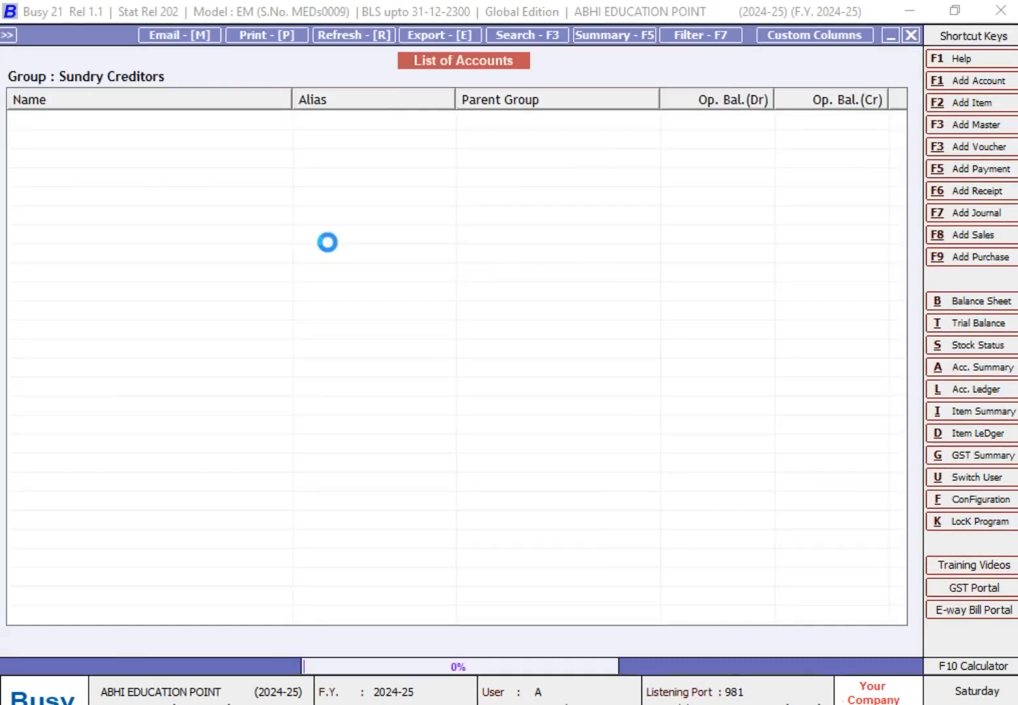
Examine the purchase parties and their opening balances in the Sundry Creditors list and close it
{"action": "key", "text": "Down"}
{"action": "key", "text": "Down"}
{"action": "key", "text": "Down"}
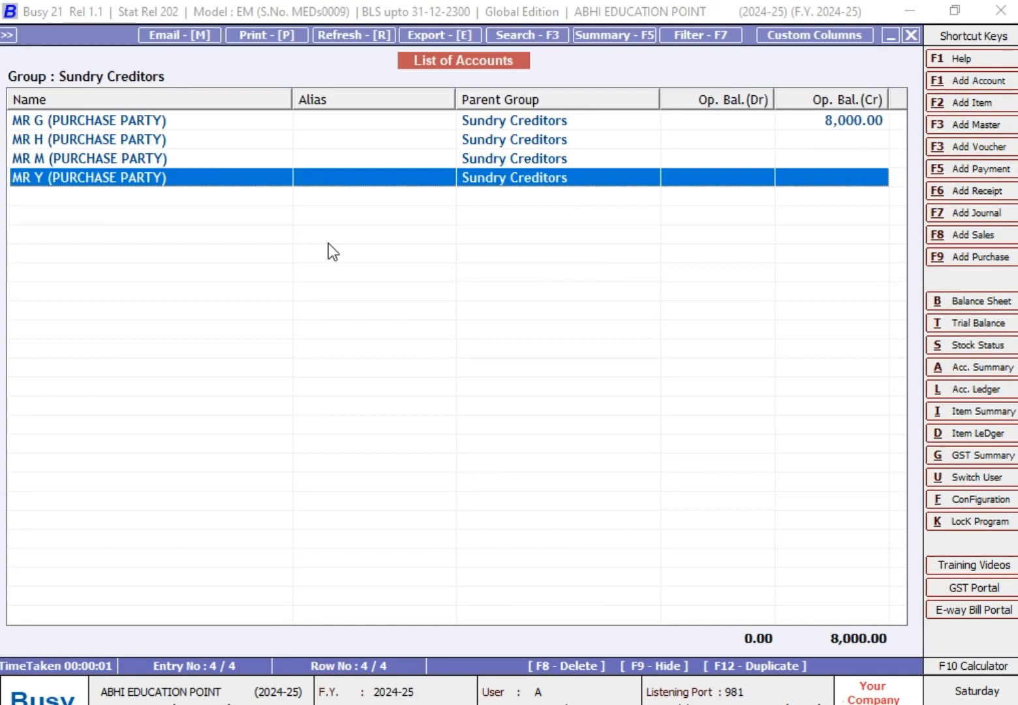
{"action": "key", "text": "Up"}
{"action": "key", "text": "Up"}
{"action": "key", "text": "Up"}
{"action": "key", "text": "Down"}
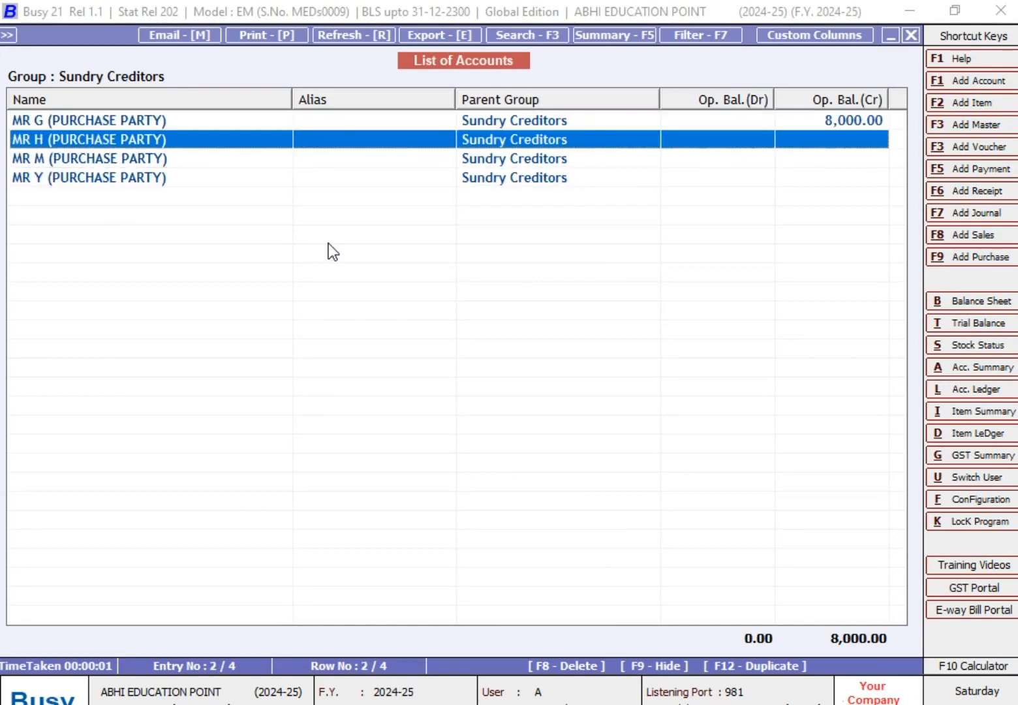
{"action": "key", "text": "Down"}
{"action": "key", "text": "Down"}
{"action": "key", "text": "Up"}
{"action": "key", "text": "Up"}
{"action": "key", "text": "Up"}
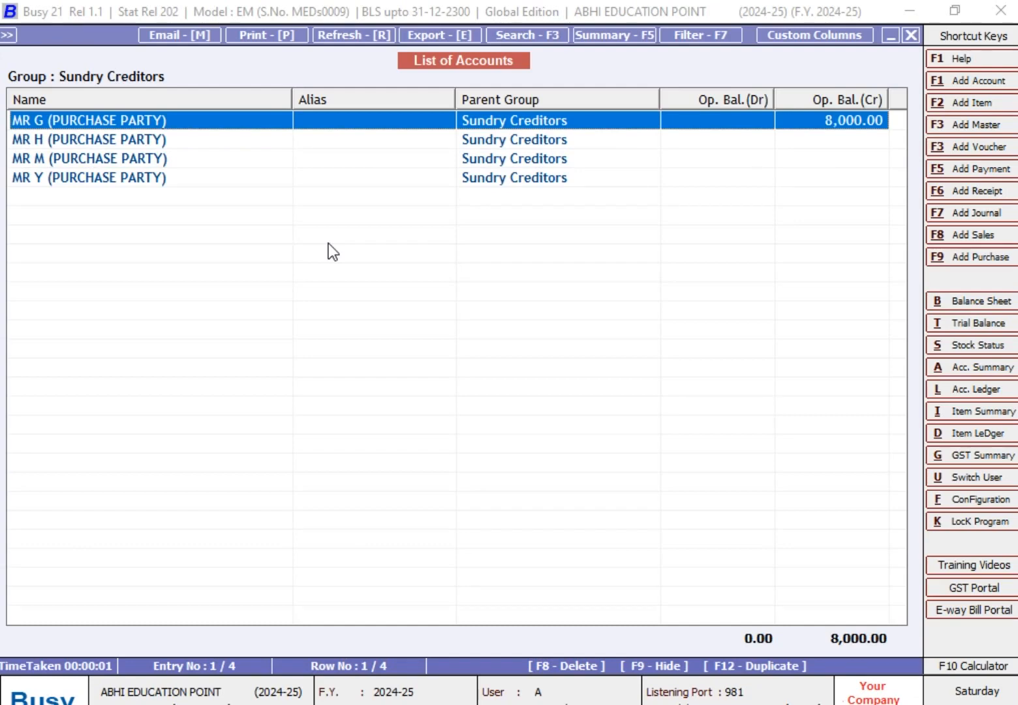
{"action": "key", "text": "Escape"}
{"action": "key", "text": "Escape"}
{"action": "key", "text": "Escape"}
Generate the standard Purchase Register for all voucher series from 01-04-2024 to 31-03-2025
{"action": "key", "text": "Right"}
{"action": "key", "text": "Right"}
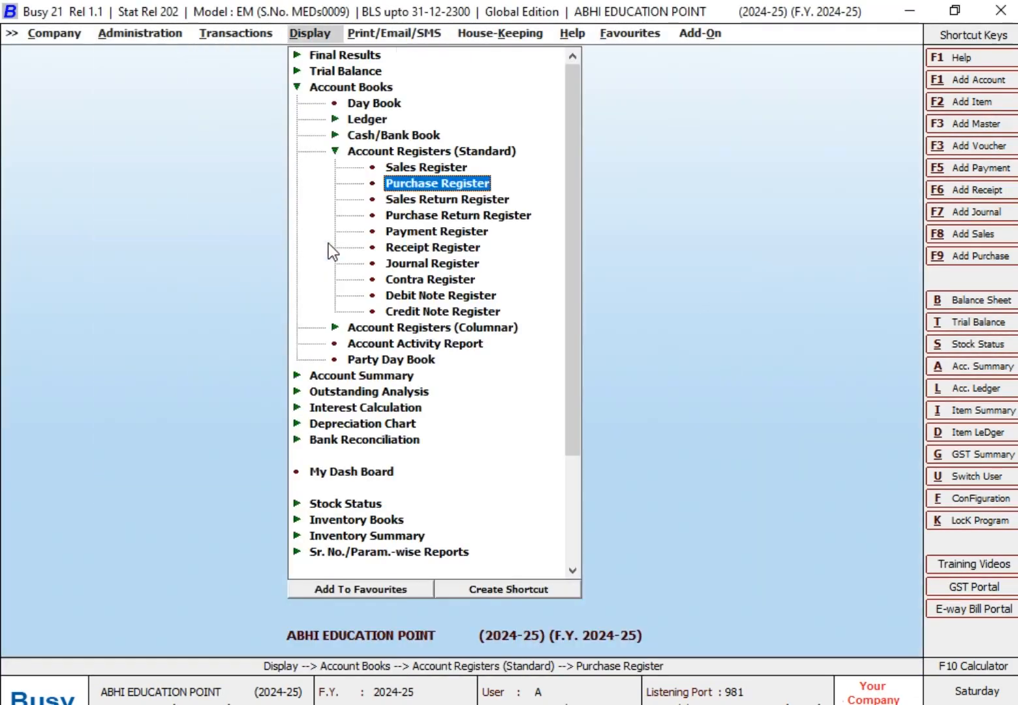
{"action": "key", "text": "Left"}
{"action": "key", "text": "Left"}
{"action": "key", "text": "Right"}
{"action": "key", "text": "Right"}
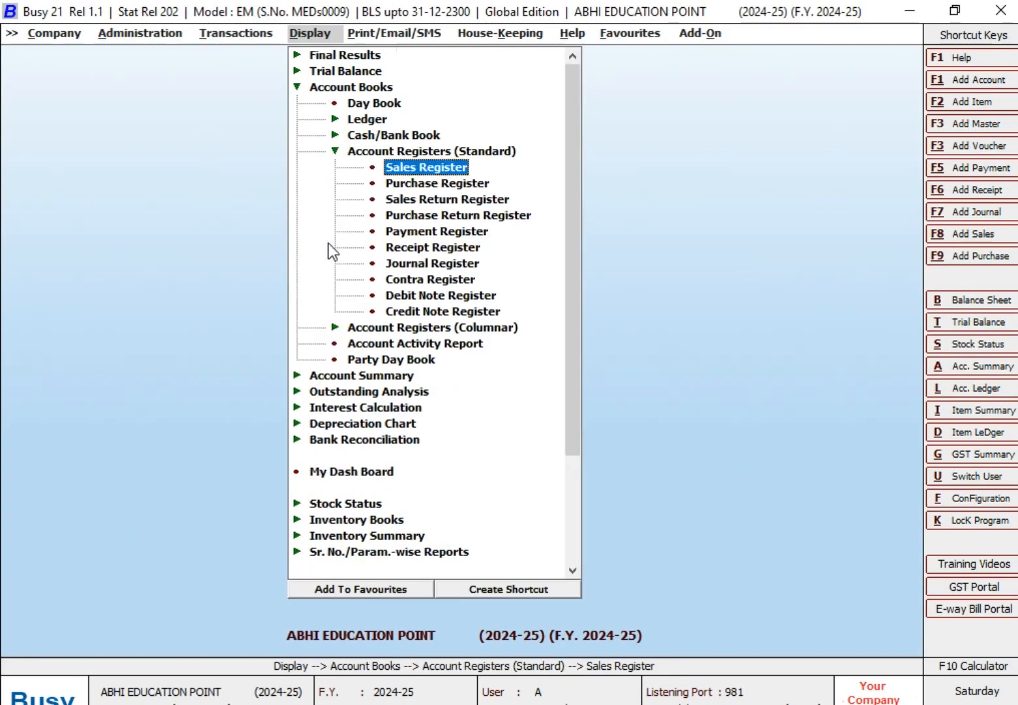
{"action": "key", "text": "Down"}
{"action": "key", "text": "Return"}
{"action": "key", "text": "Return"}
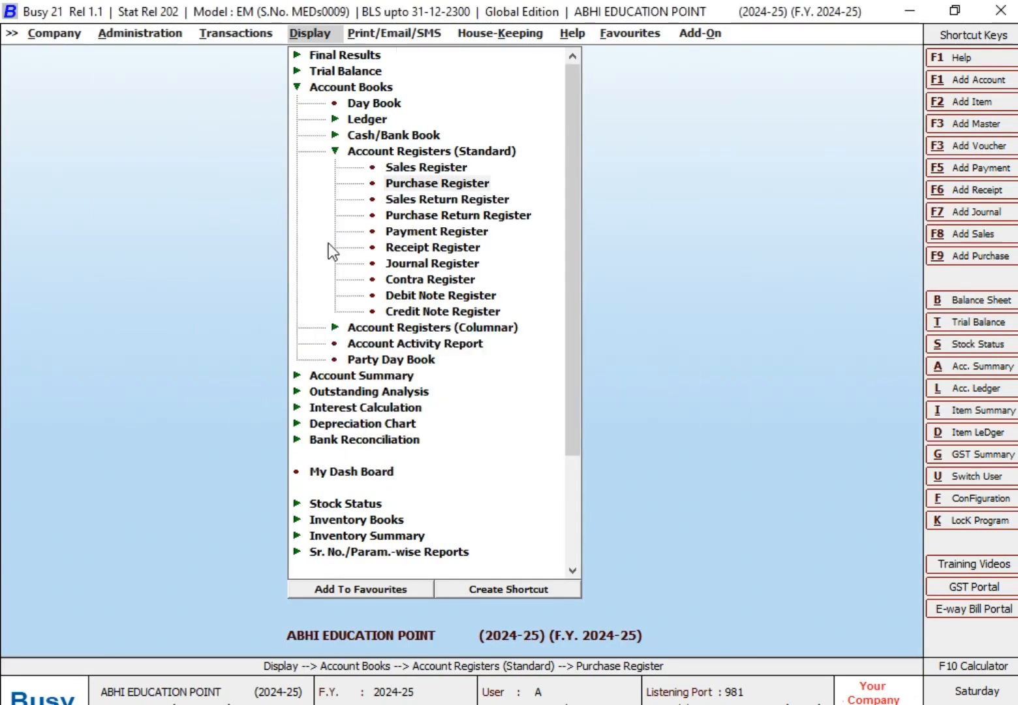
{"action": "key", "text": "Return"}
{"action": "key", "text": "Return"}
{"action": "key", "text": "Return"}
{"action": "key", "text": "Return"}
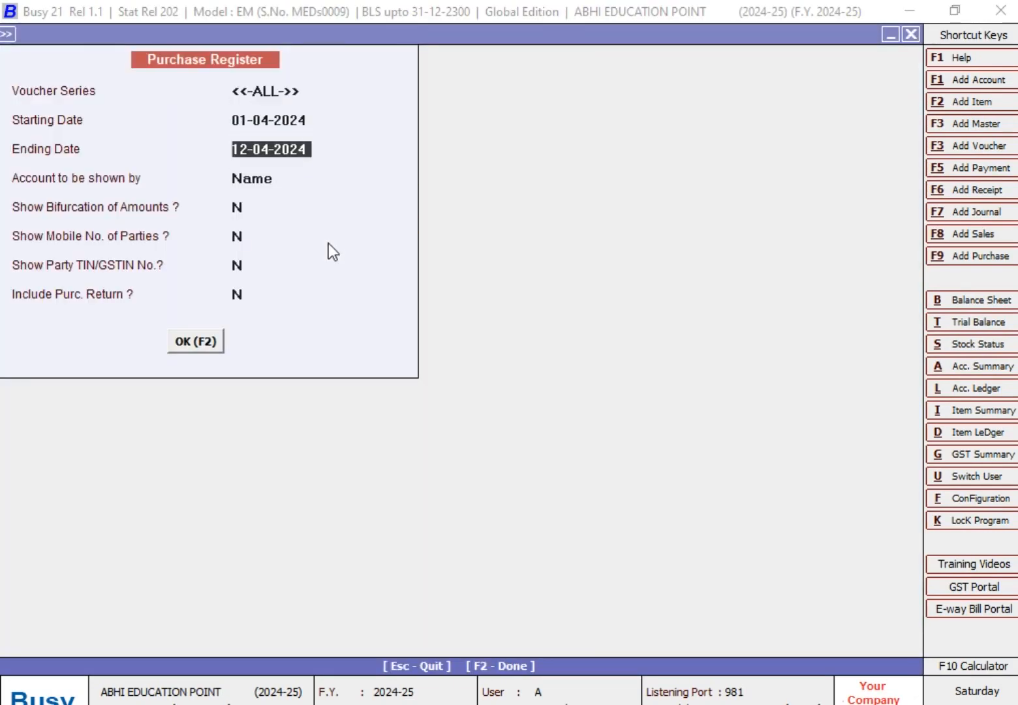
{"action": "type", "text": "31-3"}
{"action": "key", "text": "Return"}
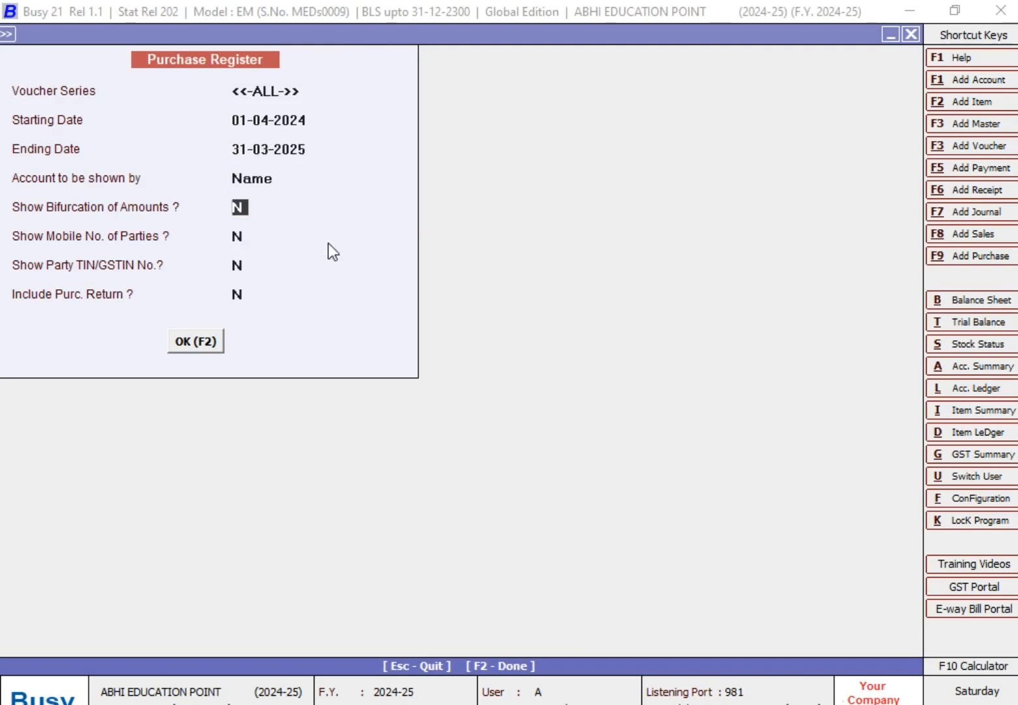
{"action": "key", "text": "F2"}
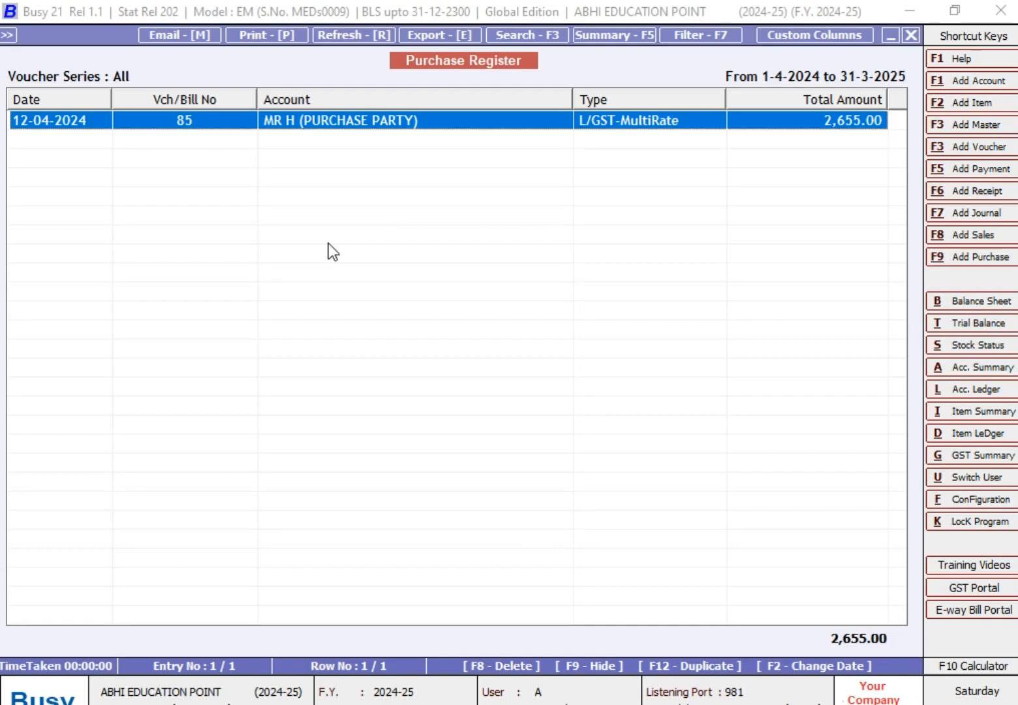
Close the Purchase Register and its report options
{"action": "key", "text": "Escape"}
{"action": "key", "text": "Escape"}
{"action": "key", "text": "Escape"}
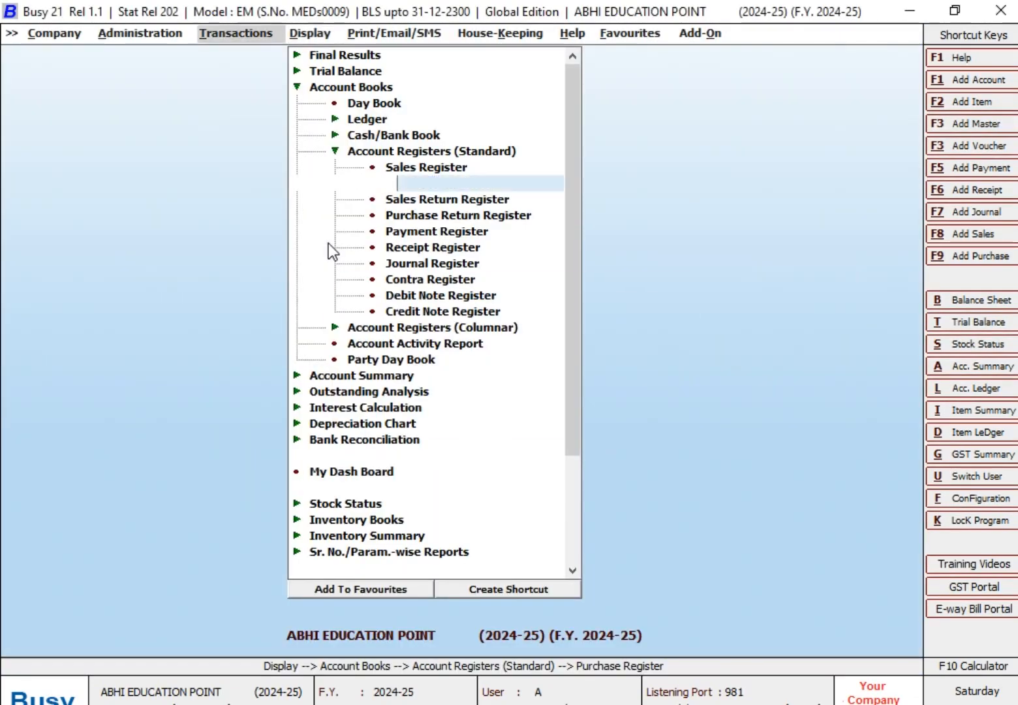
Display the account master list on screen for the Sundry Creditors group
{"action": "key", "text": "Left"}
{"action": "key", "text": "Left"}
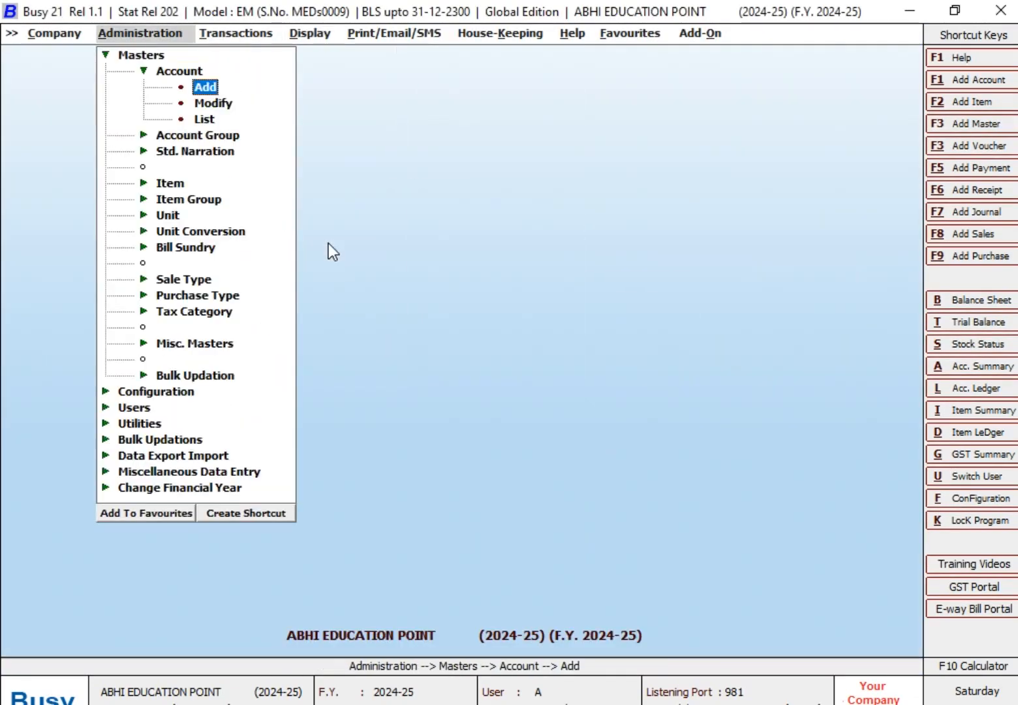
{"action": "key", "text": "Down"}
{"action": "key", "text": "Down"}
{"action": "key", "text": "Return"}
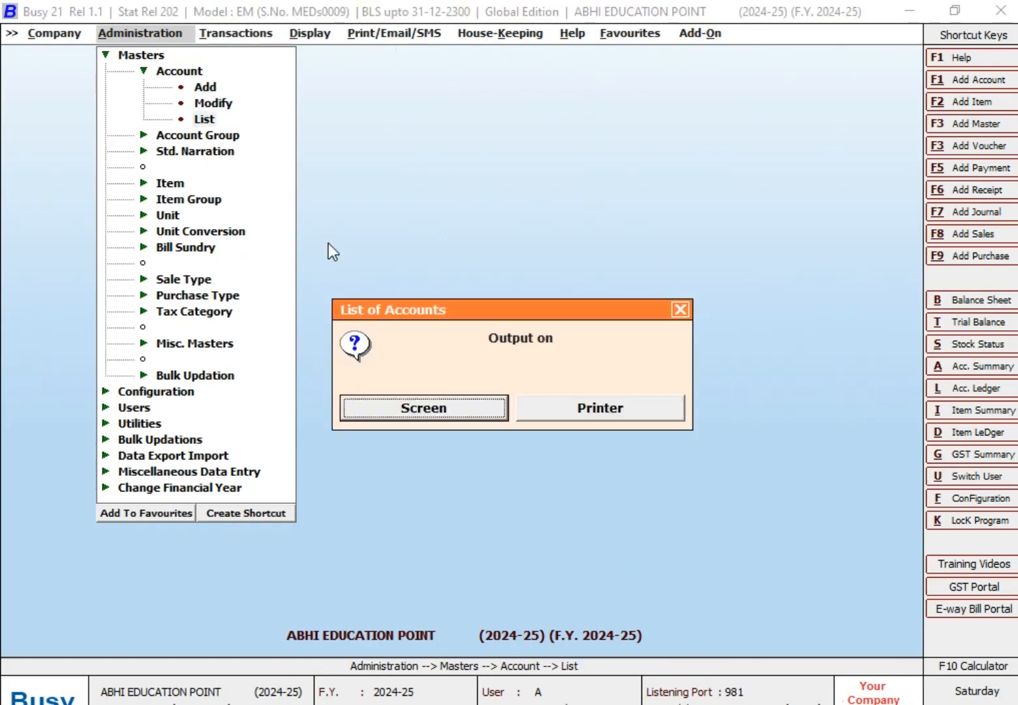
{"action": "key", "text": "Return"}
{"action": "key", "text": "Return"}
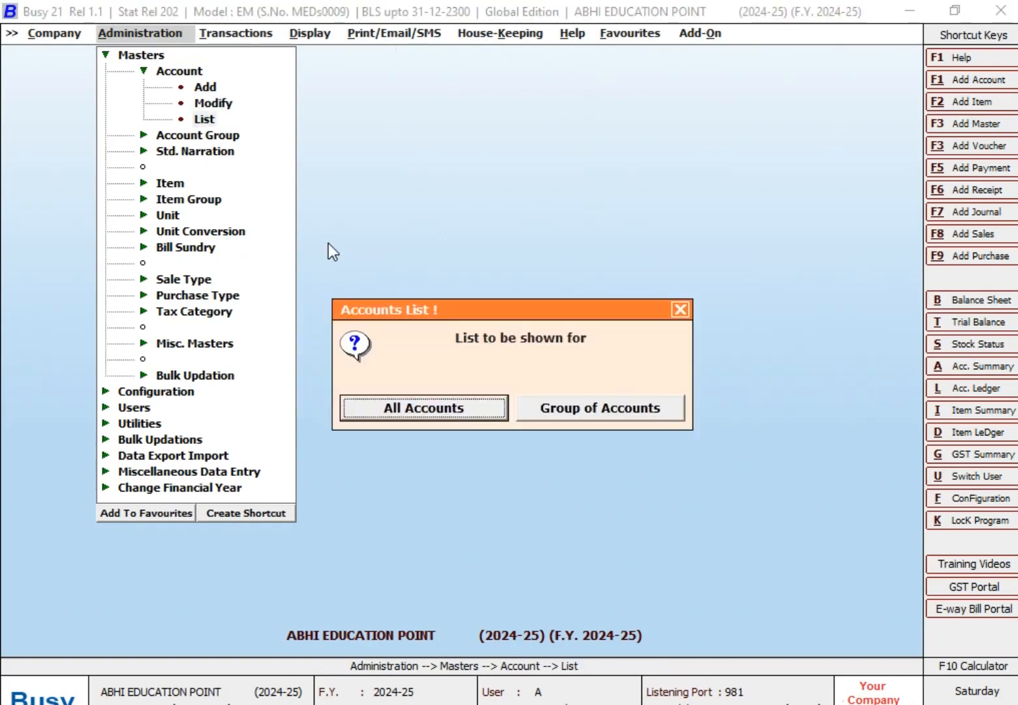
{"action": "key", "text": "Right"}
{"action": "key", "text": "Return"}
{"action": "key", "text": "Return"}
{"action": "key", "text": "Return"}
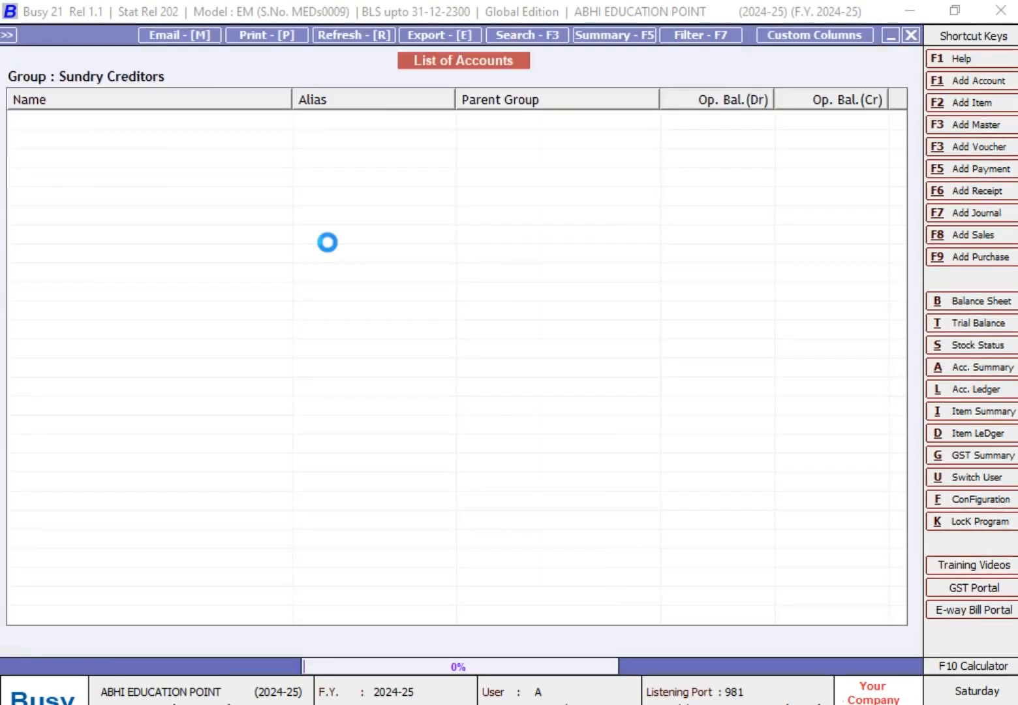
Check each purchase party in the Sundry Creditors list for an opening balance and close the list
{"action": "key", "text": "Down"}
{"action": "key", "text": "Down"}
{"action": "key", "text": "Down"}
{"action": "key", "text": "Up"}
{"action": "key", "text": "Up"}
{"action": "key", "text": "Up"}
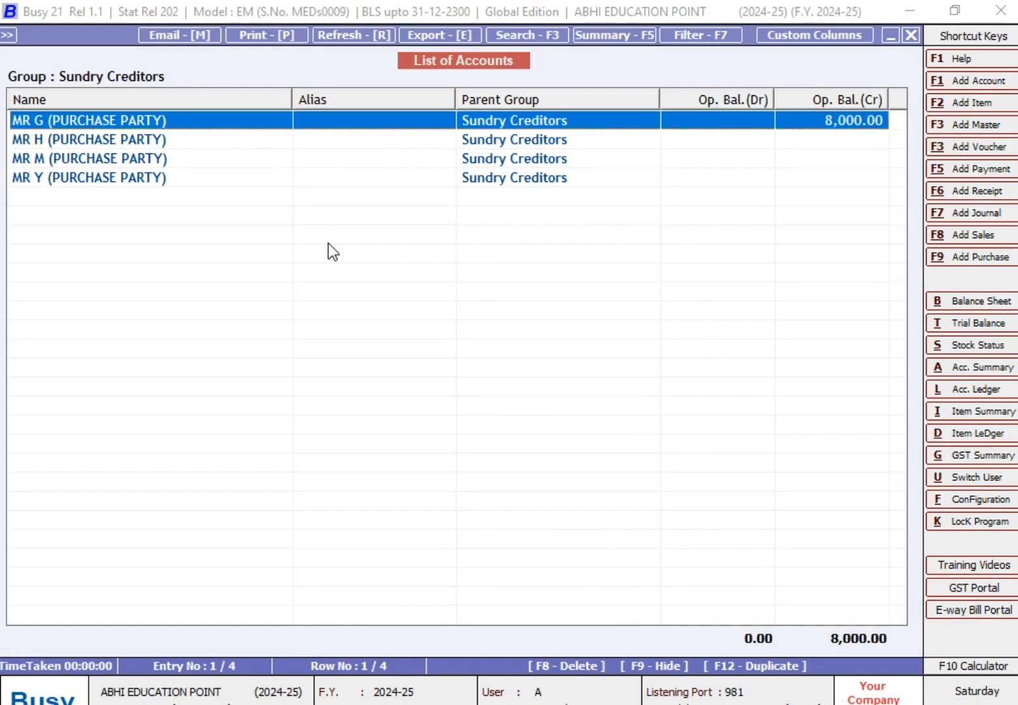
{"action": "key", "text": "Down"}
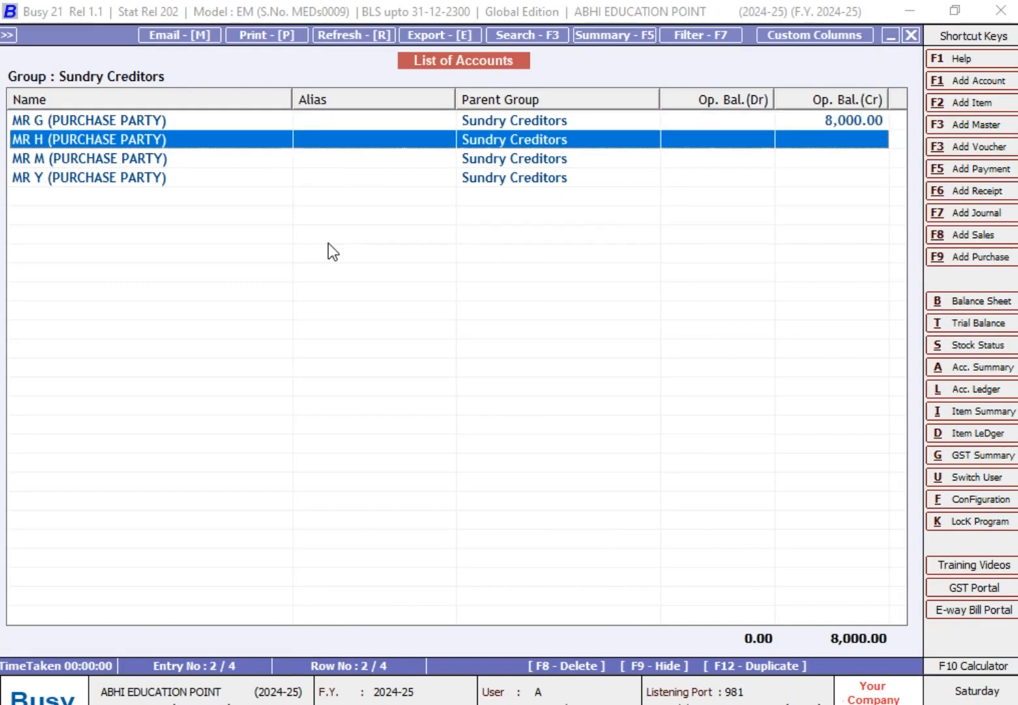
{"action": "key", "text": "Down"}
{"action": "key", "text": "Down"}
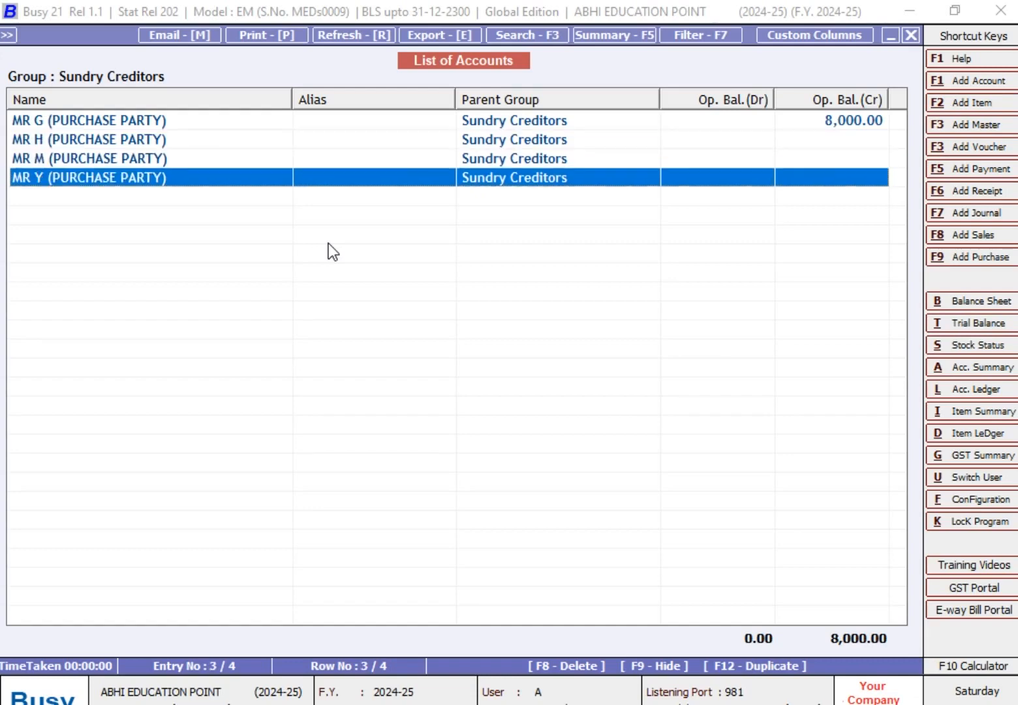
{"action": "key", "text": "Escape"}
{"action": "key", "text": "Escape"}
{"action": "key", "text": "Escape"}
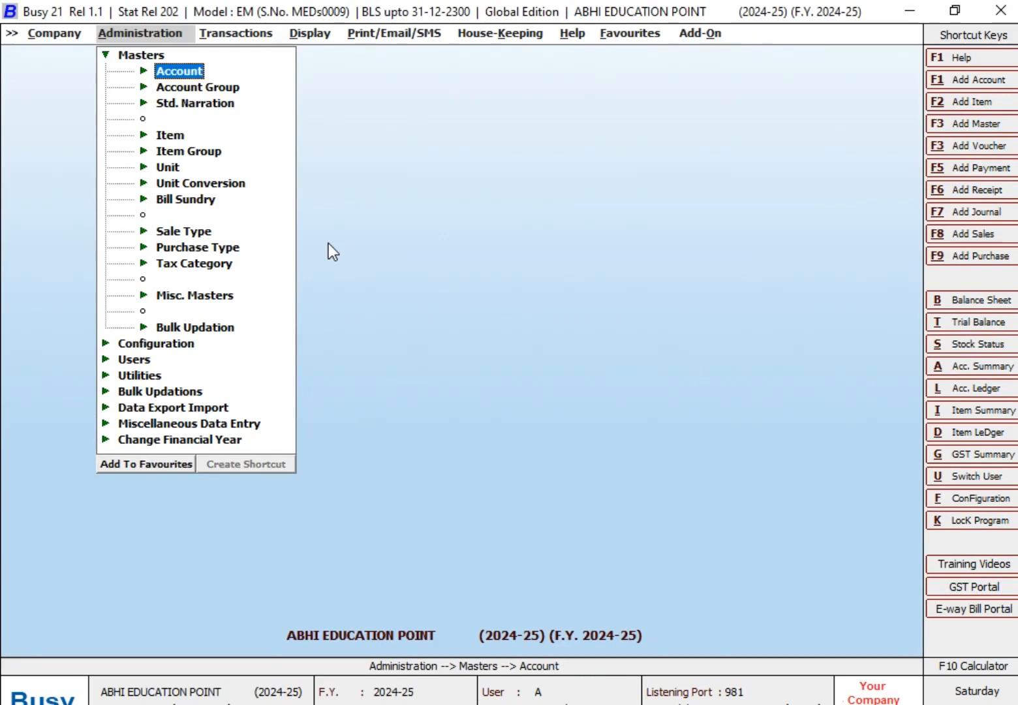
Open the Delete Unused Masters bulk updation
{"action": "key", "text": "Escape"}
{"action": "key", "text": "Down"}
{"action": "key", "text": "Down"}
{"action": "key", "text": "Down"}
{"action": "key", "text": "Down"}
{"action": "key", "text": "Down"}
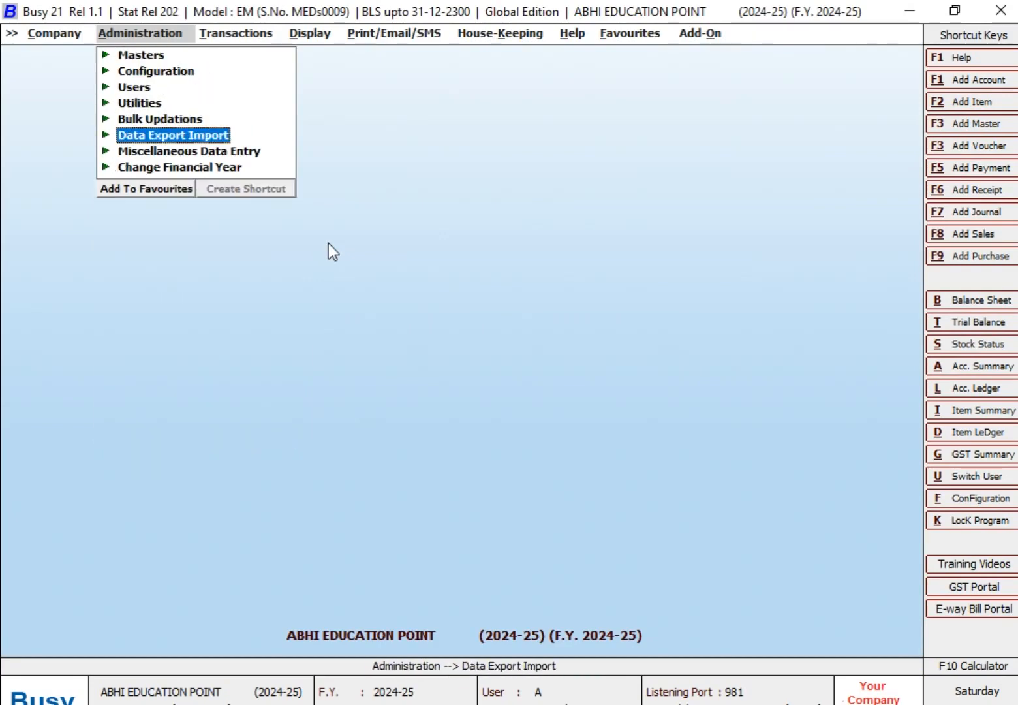
{"action": "key", "text": "Up"}
{"action": "key", "text": "Return"}
{"action": "key", "text": "Down"}
{"action": "key", "text": "Down"}
{"action": "key", "text": "Down"}
{"action": "key", "text": "Down"}
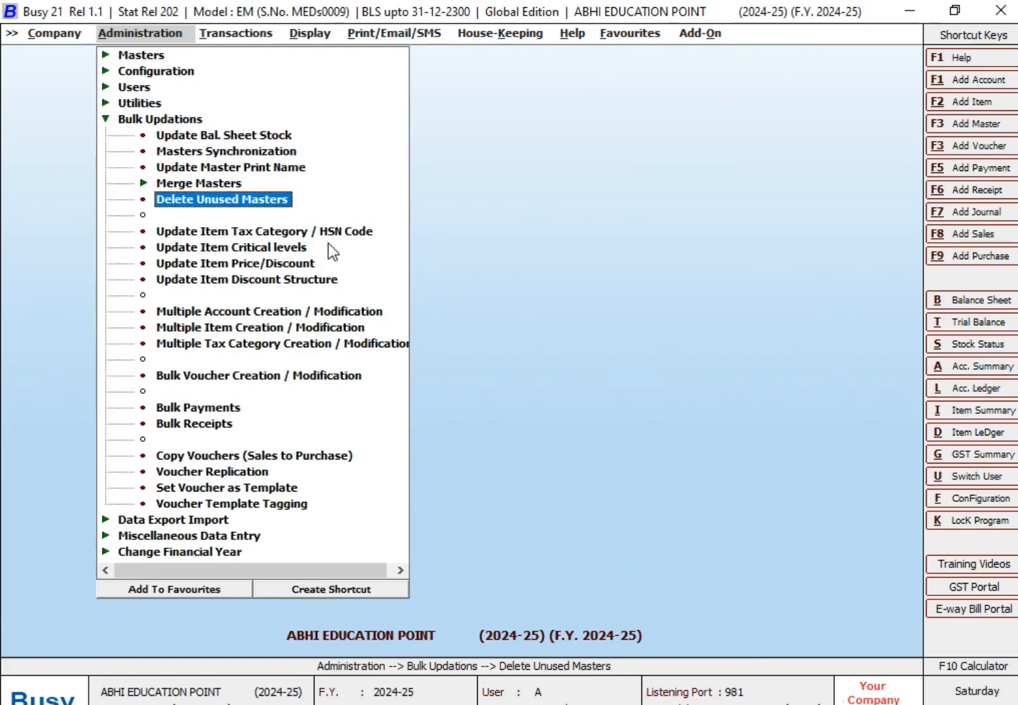
{"action": "key", "text": "Return"}
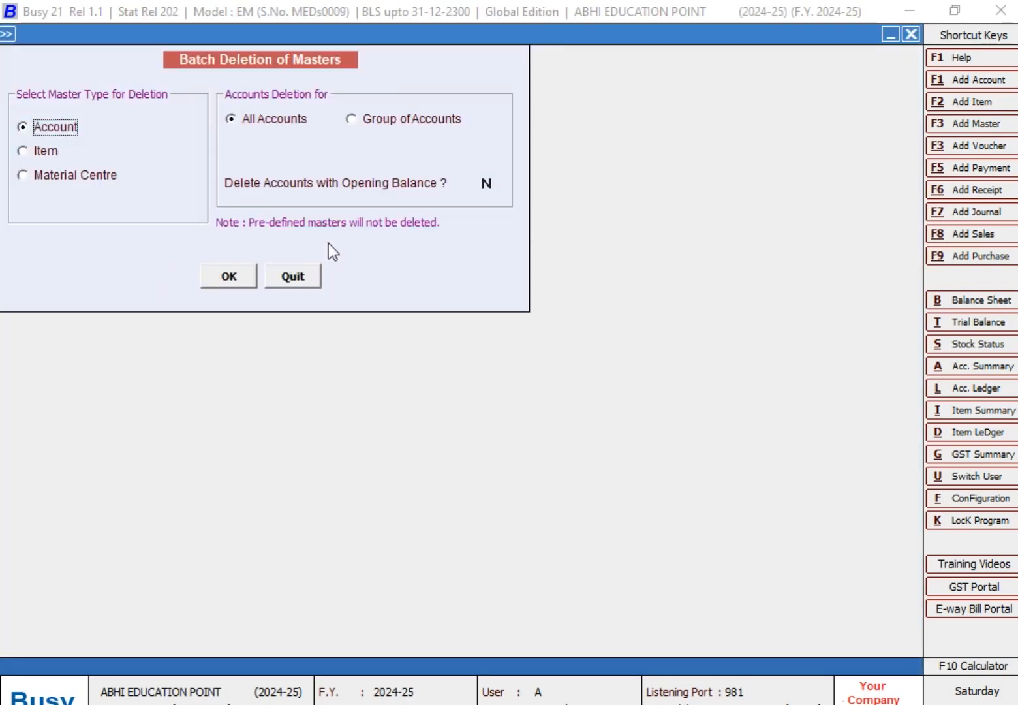
Run the batch deletion of accounts for the Sundry Creditors group, with Delete Accounts with Opening Balance left at N
{"action": "left_click", "coordinate": [395, 124]}
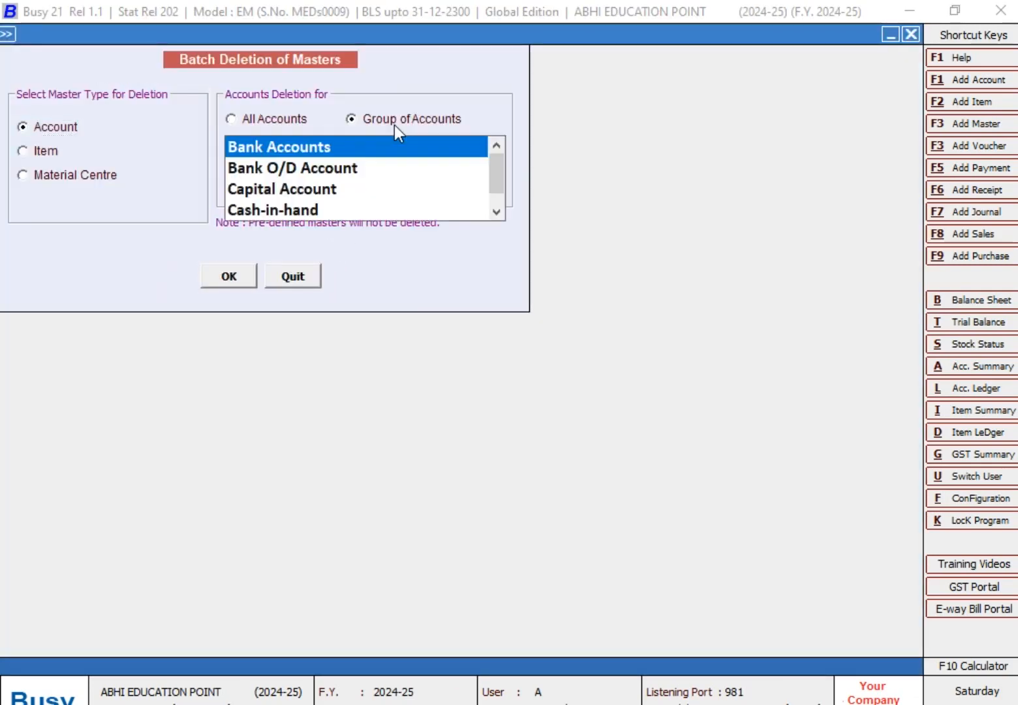
{"action": "type", "text": "sun"}
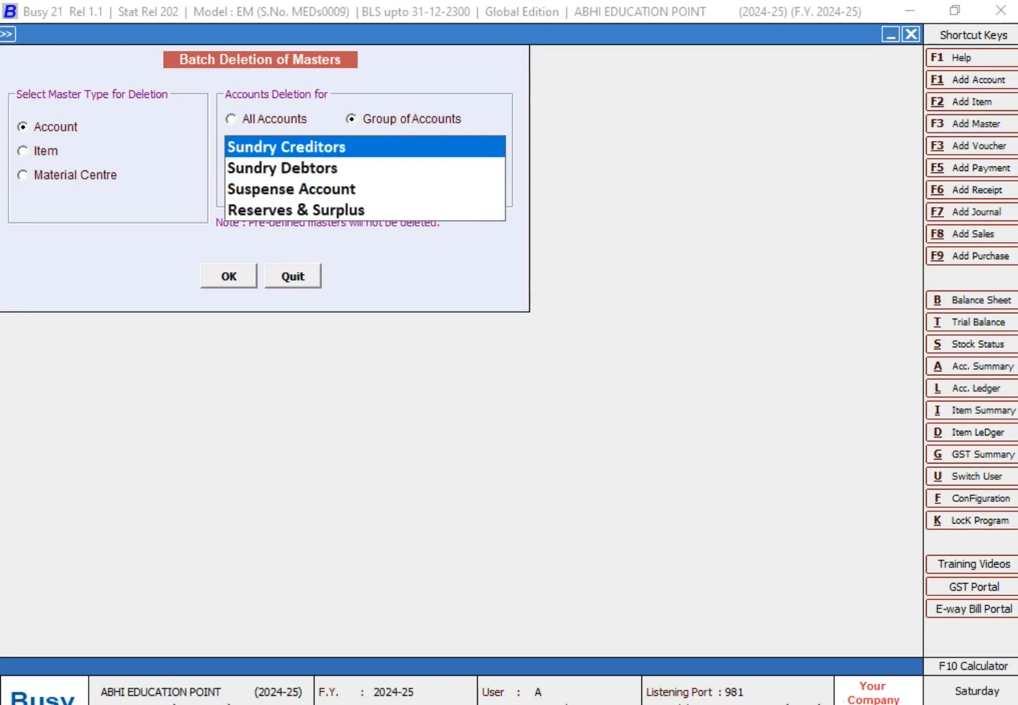
{"action": "key", "text": "Return"}
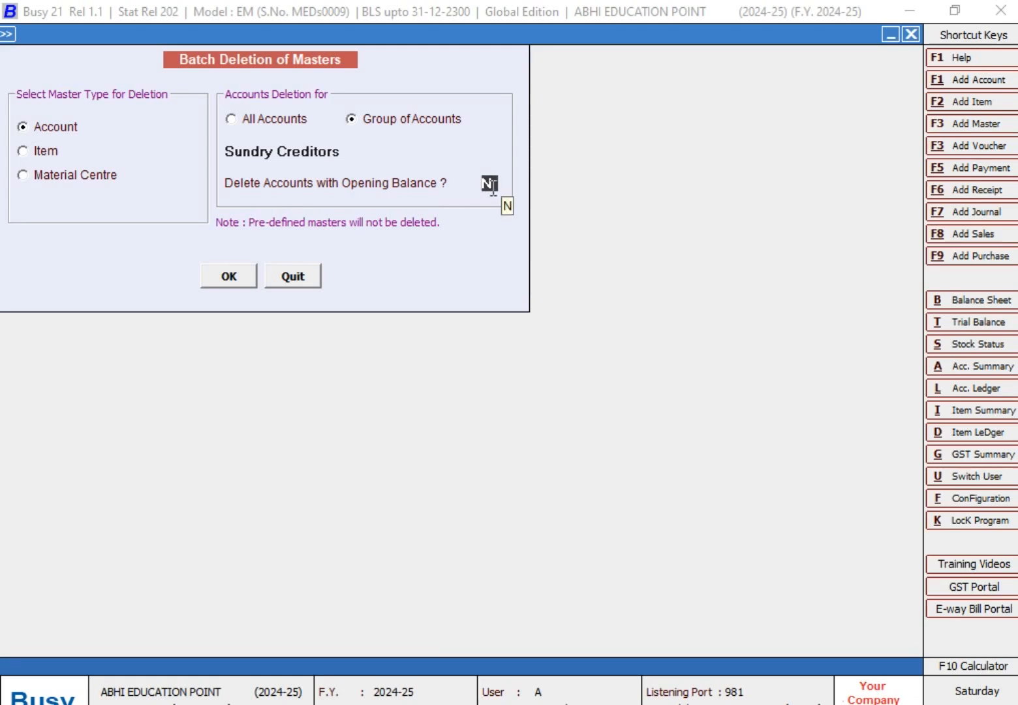
{"action": "left_click", "coordinate": [237, 280]}
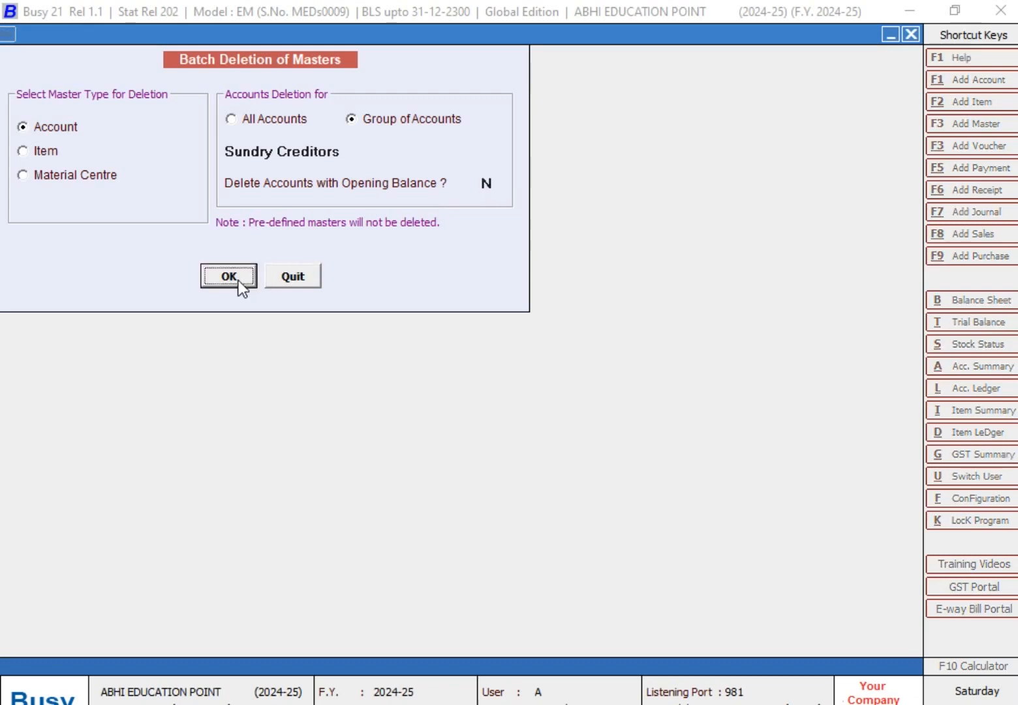
{"action": "left_click", "coordinate": [537, 417]}
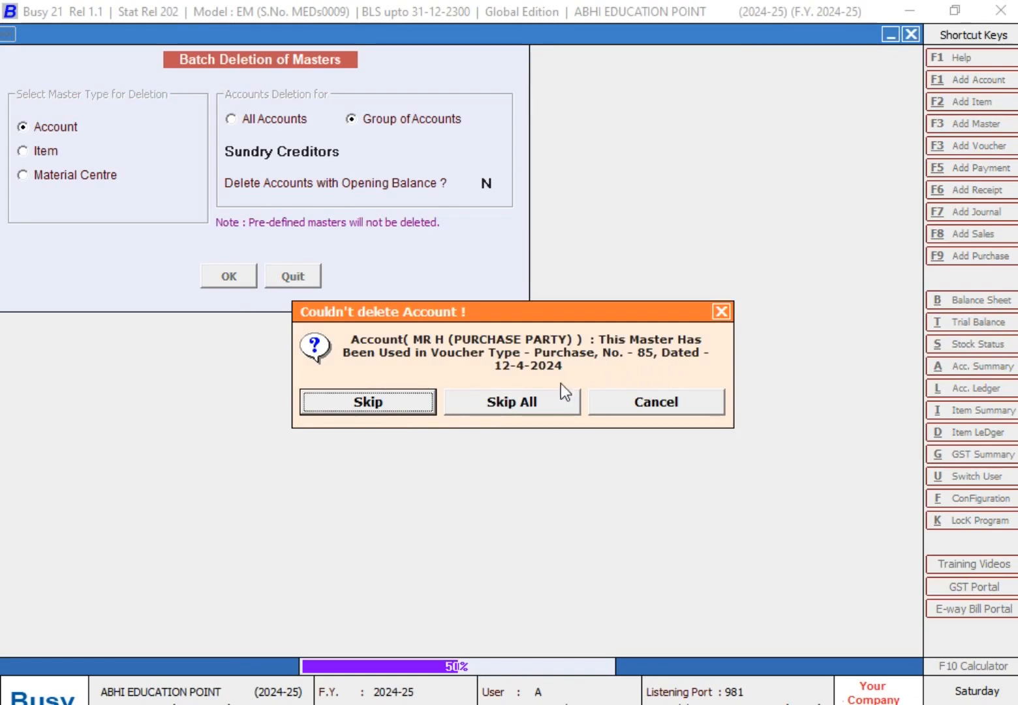
Skip the account already used in a purchase voucher, dismiss the deletion summary and quit the batch deletion
{"action": "left_click", "coordinate": [422, 406]}
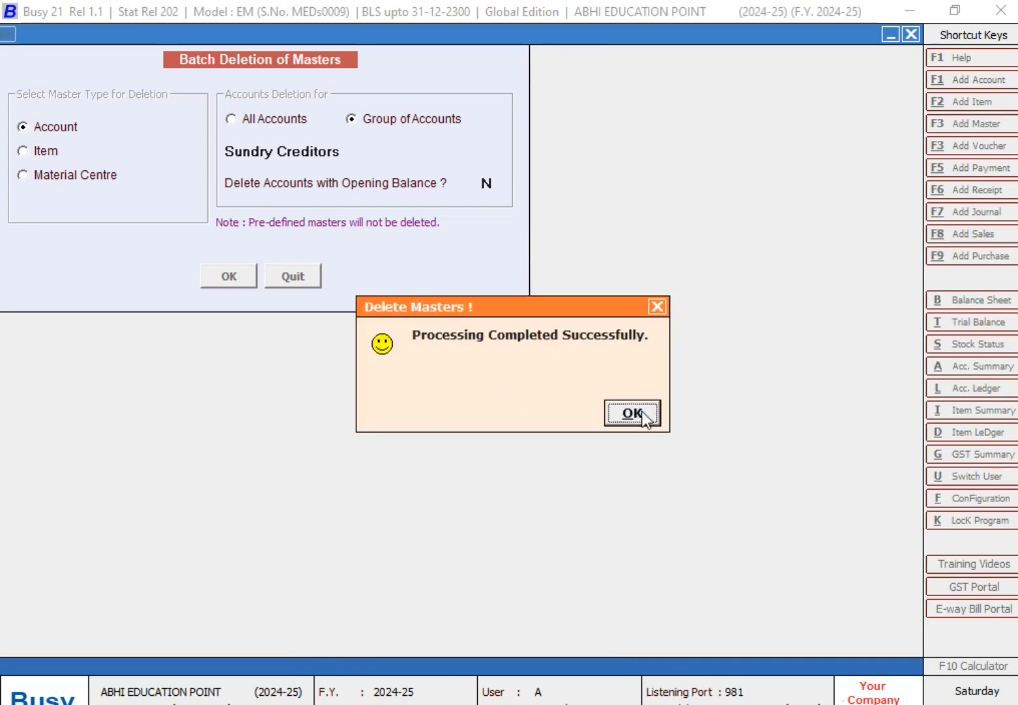
{"action": "left_click", "coordinate": [632, 413]}
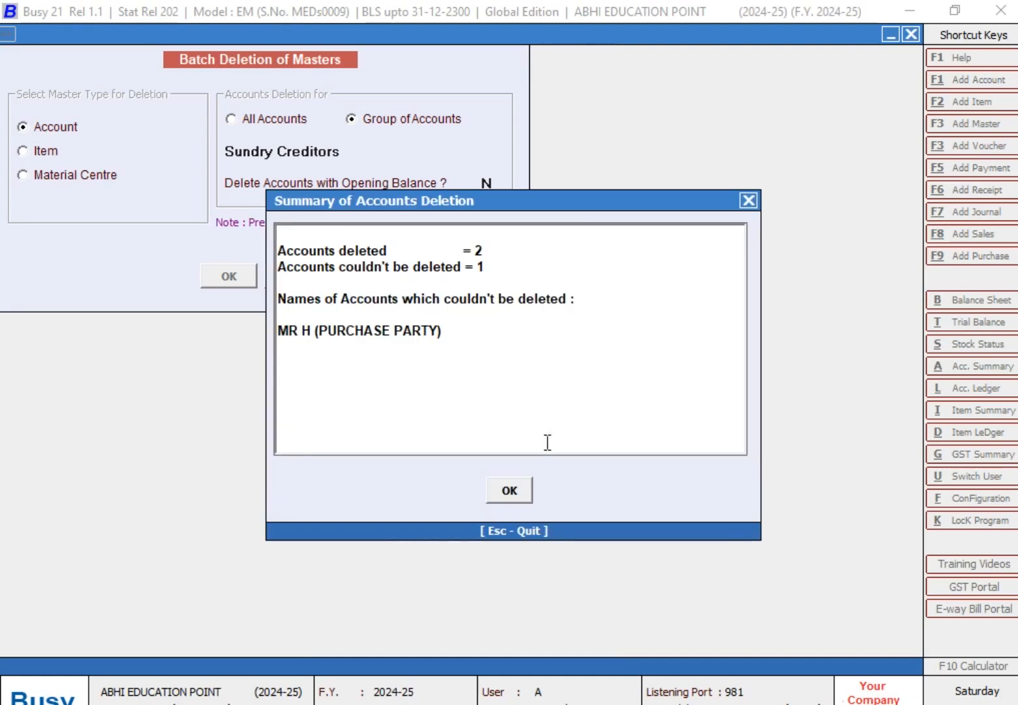
{"action": "left_click", "coordinate": [524, 498]}
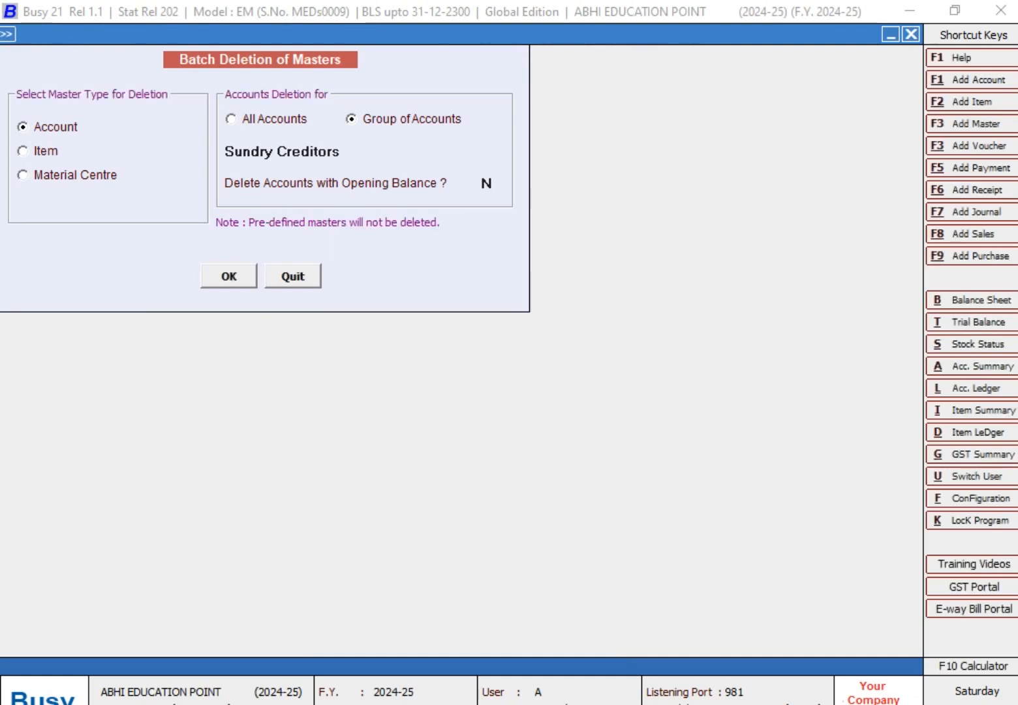
{"action": "key", "text": "Escape"}
{"action": "key", "text": "Return"}
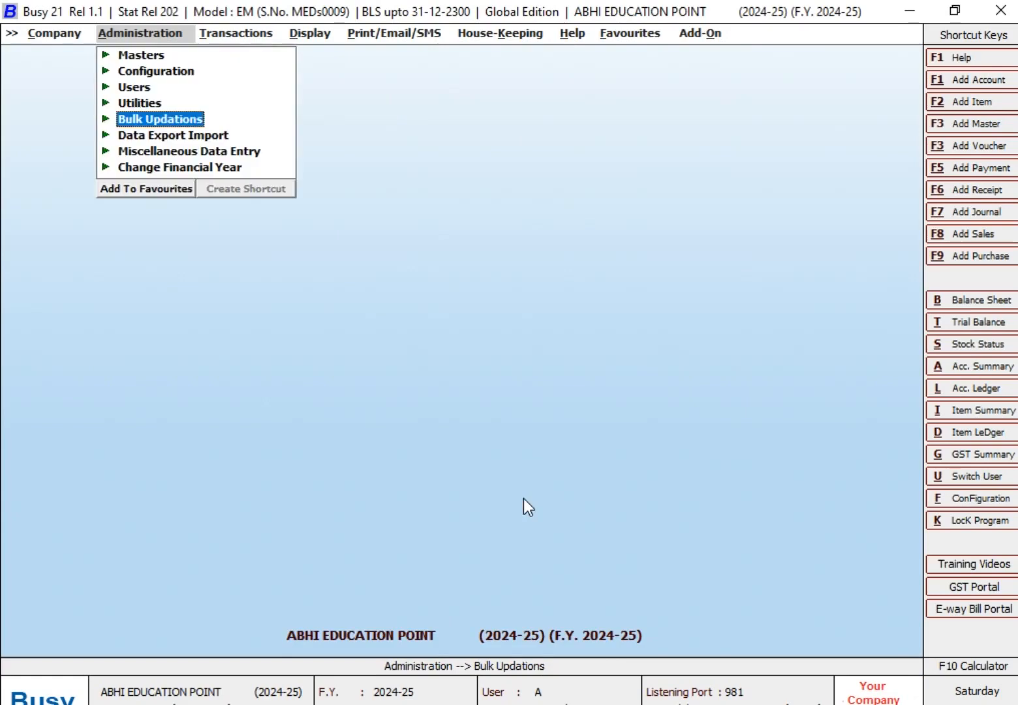
Display the account master list for all accounts and close it
{"action": "key", "text": "Up"}
{"action": "key", "text": "Up"}
{"action": "key", "text": "Up"}
{"action": "key", "text": "Up"}
{"action": "key", "text": "Return"}
{"action": "key", "text": "Down"}
{"action": "key", "text": "Down"}
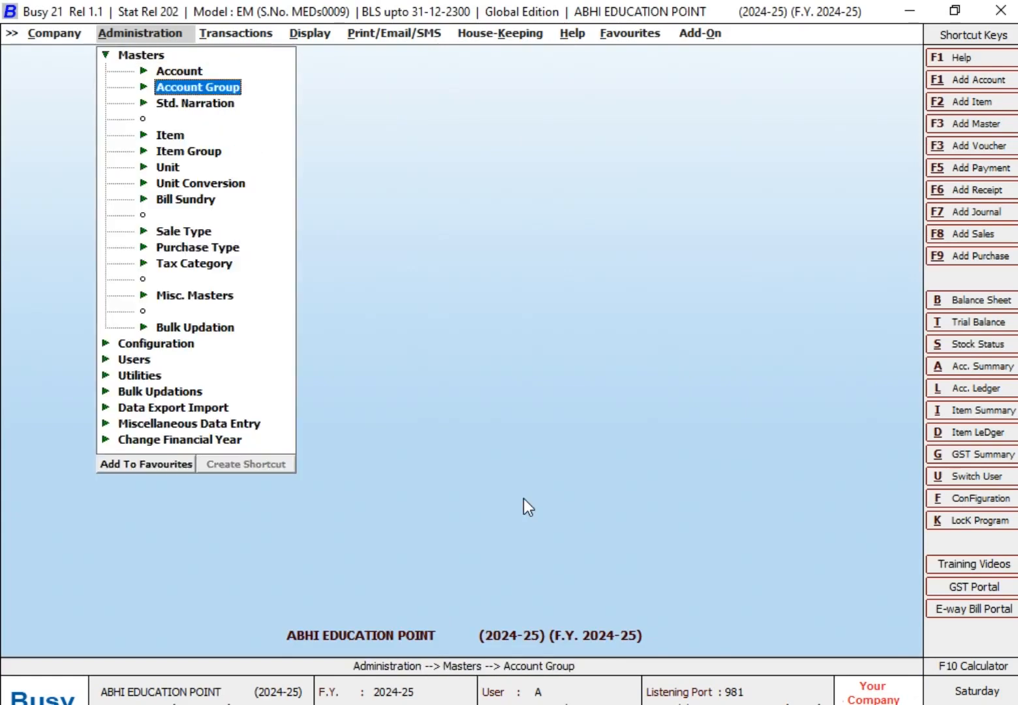
{"action": "key", "text": "Up"}
{"action": "key", "text": "Return"}
{"action": "key", "text": "Down"}
{"action": "key", "text": "Down"}
{"action": "key", "text": "Down"}
{"action": "key", "text": "Return"}
{"action": "key", "text": "Return"}
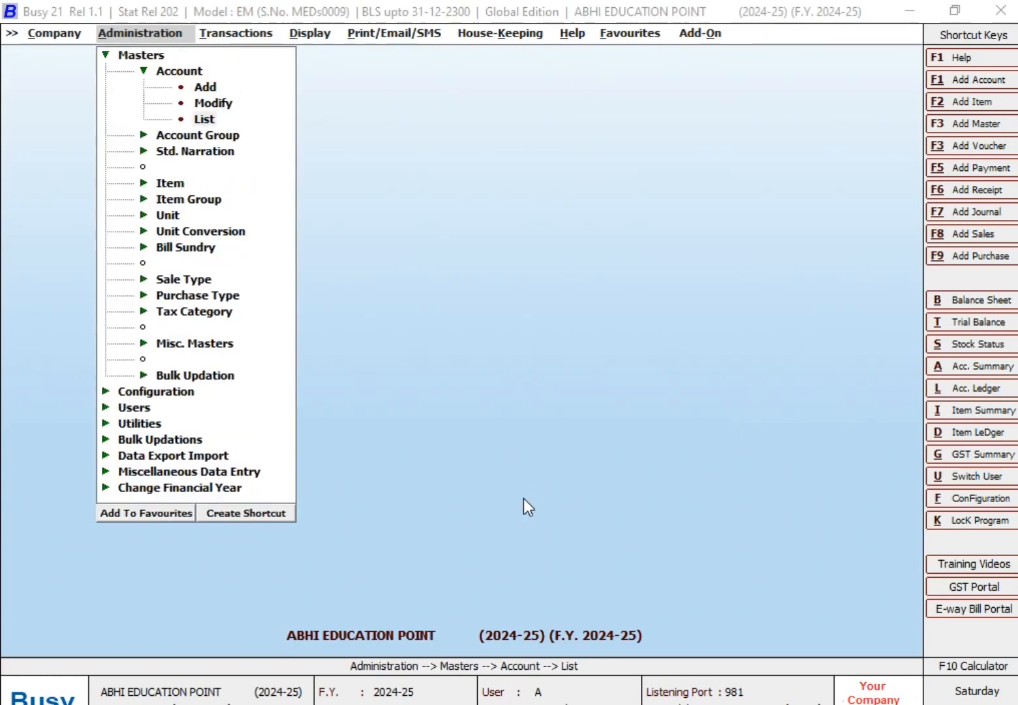
{"action": "key", "text": "Return"}
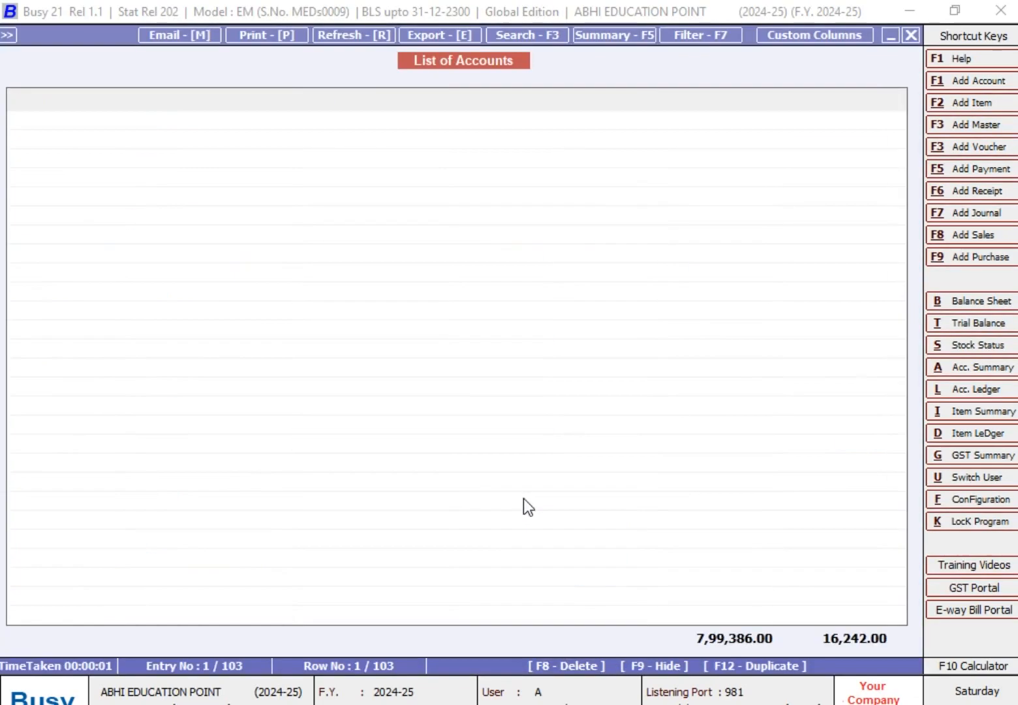
{"action": "key", "text": "Escape"}
Display the Sundry Creditors account list and check the remaining purchase parties and their opening balances
{"action": "key", "text": "Return"}
{"action": "key", "text": "Return"}
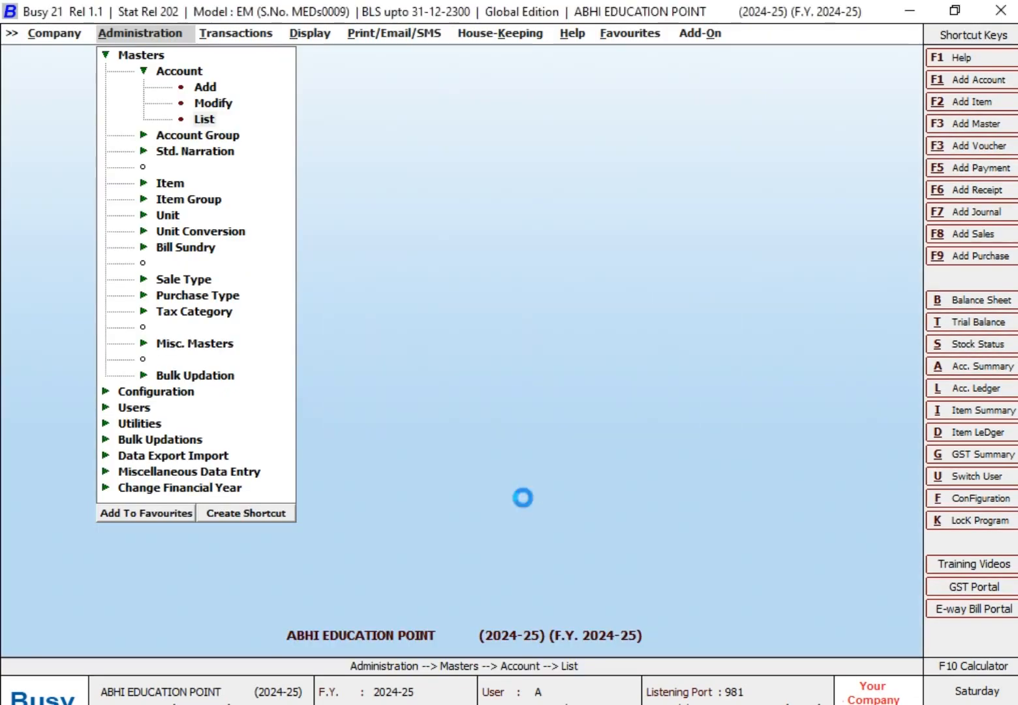
{"action": "key", "text": "Return"}
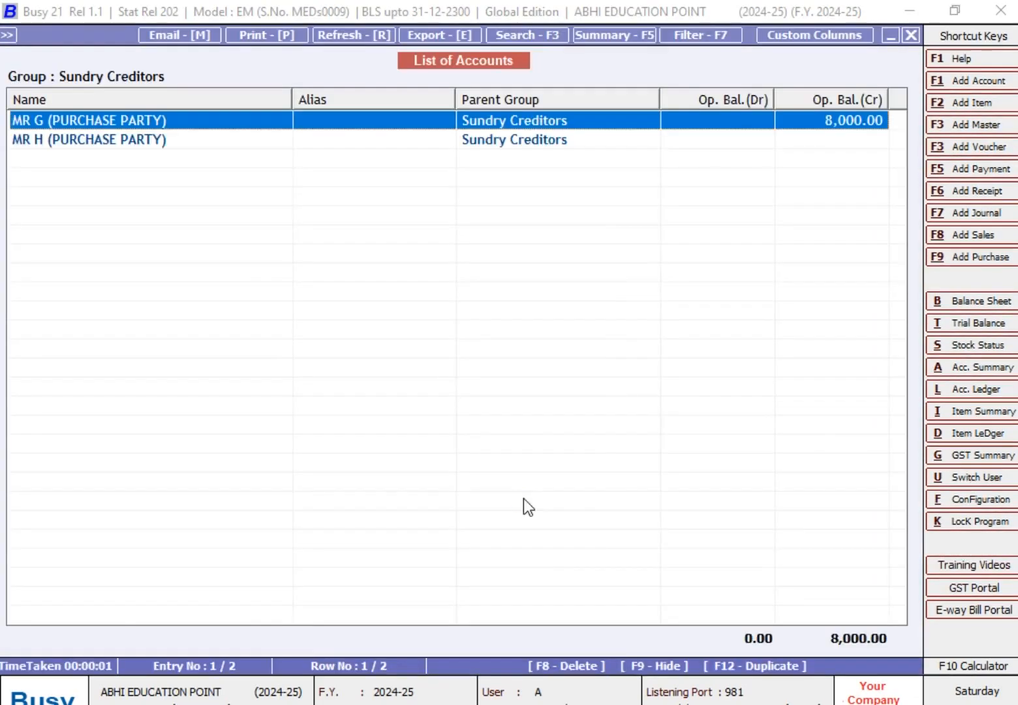
{"action": "key", "text": "Down"}
{"action": "key", "text": "Up"}
{"action": "key", "text": "Down"}
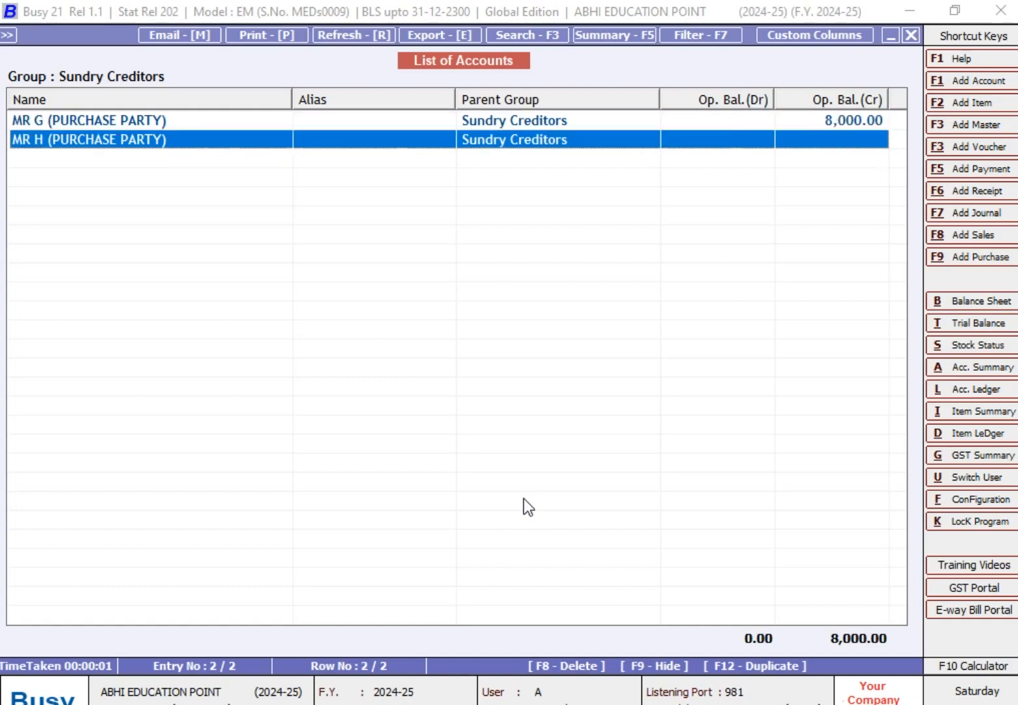